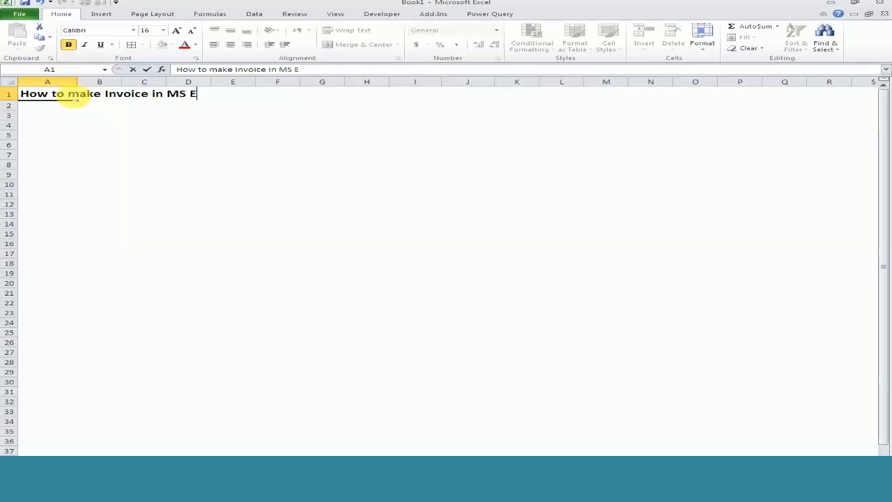
Step: Complete the sheet title in A1 as "How to make Invoice in MS Excel"
text(xcel)
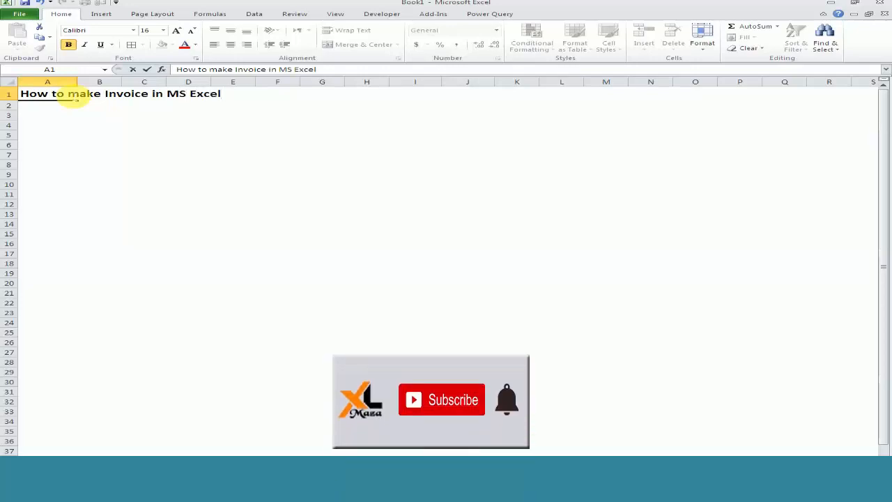
key(Return)
key(Return)
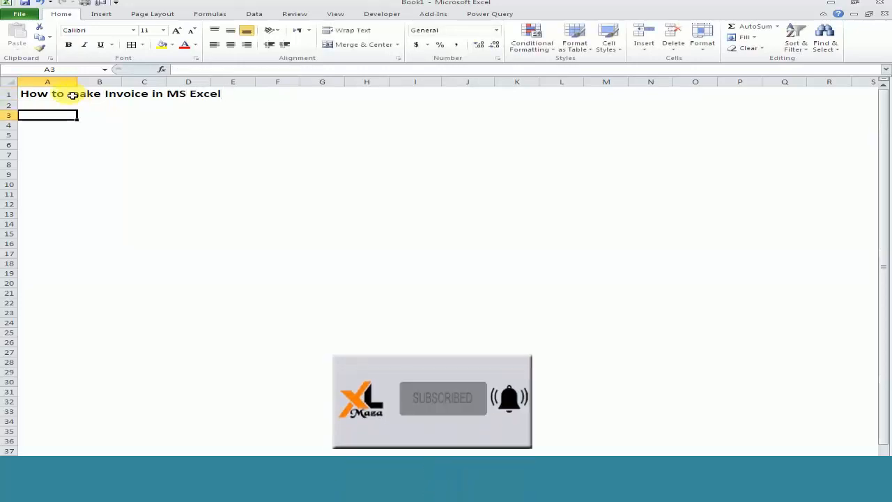
click(101, 13)
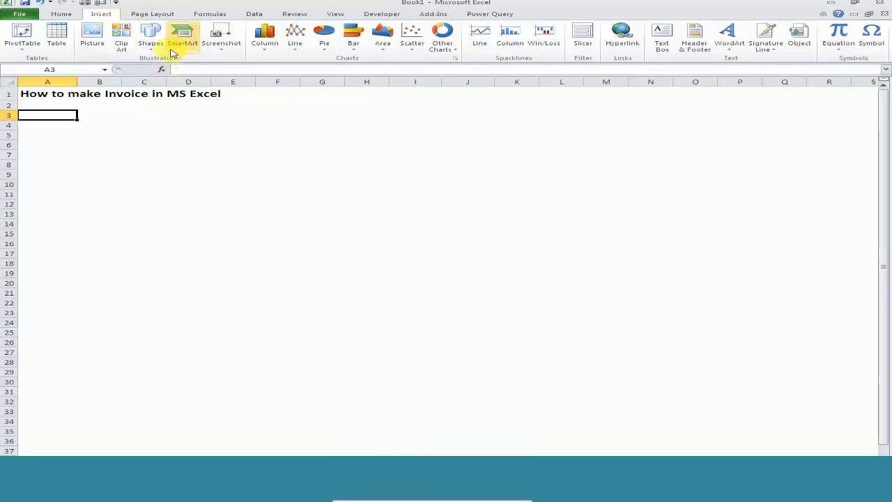
click(92, 37)
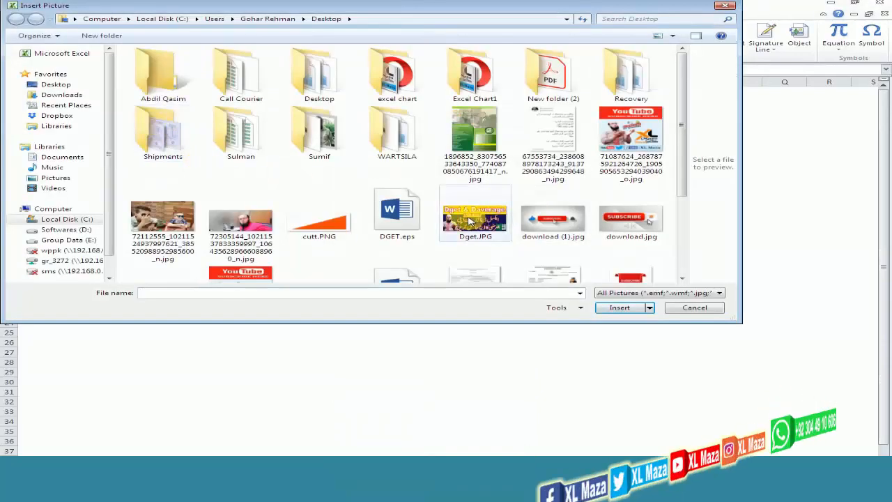
scroll(683, 166, down, 2)
drag(683, 166, 683, 203)
click(677, 307)
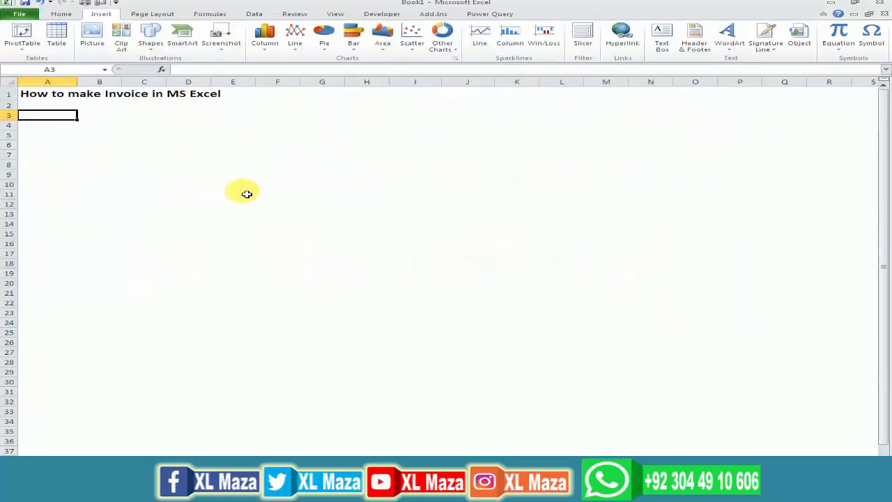
Step: Enter the company name "Pak Security (Pvt) Ltd." in cell B3
key(Right)
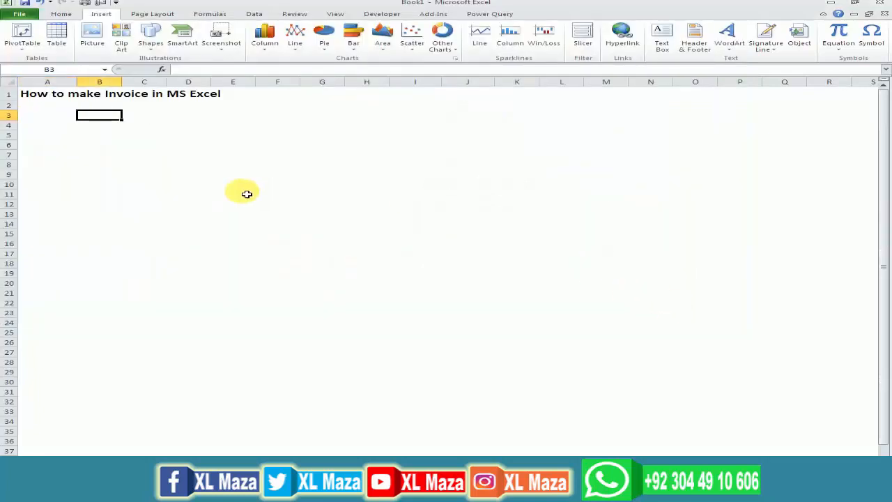
text(Pak Security (P)
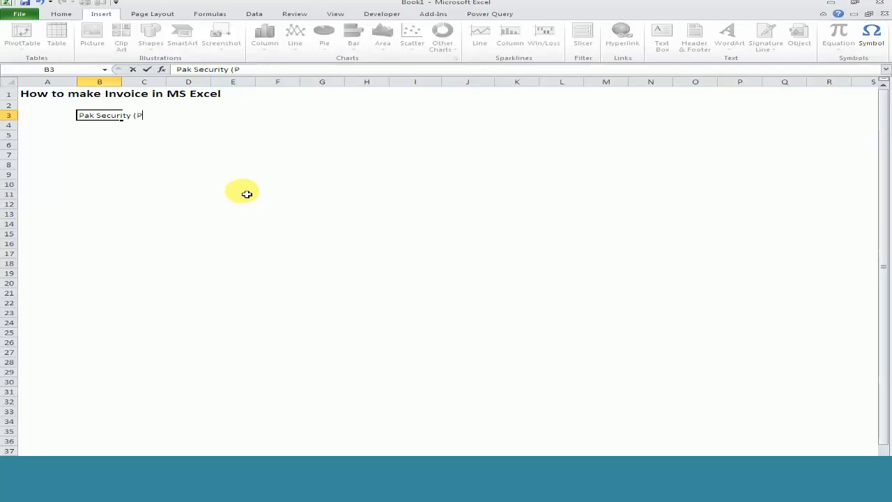
text(vt) L)
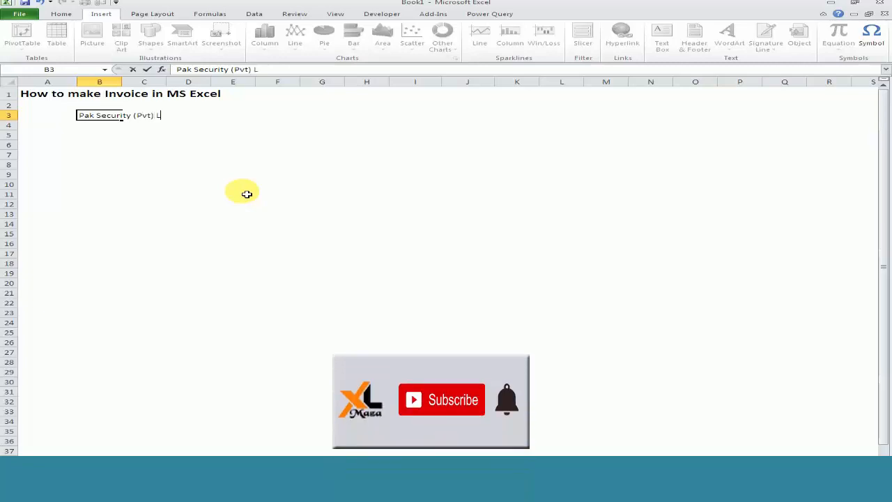
text(td.)
key(Return)
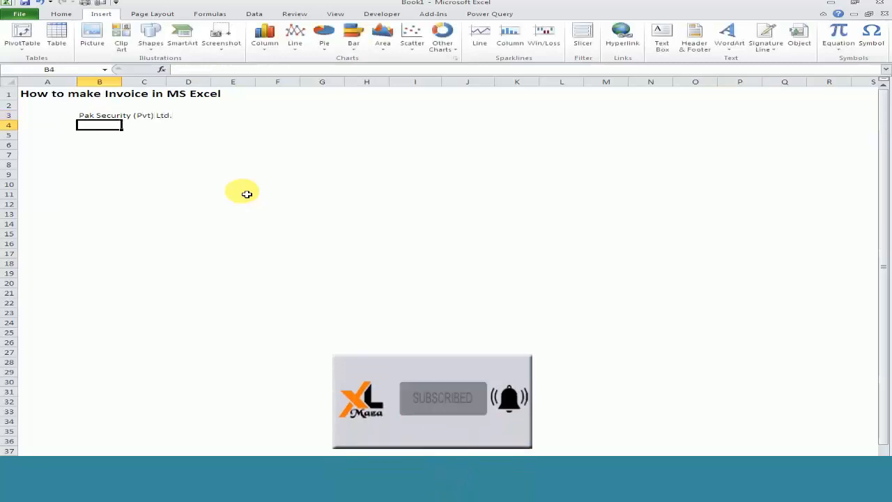
Step: Enter the company's market address in B4 and its city in B5, beneath the company name
text(Aybia M)
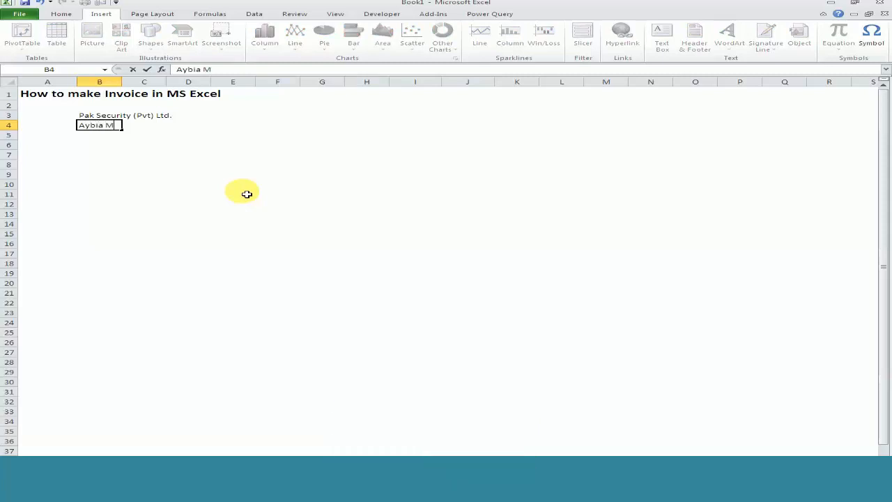
text(arkete)
key(Return)
text(Lahore)
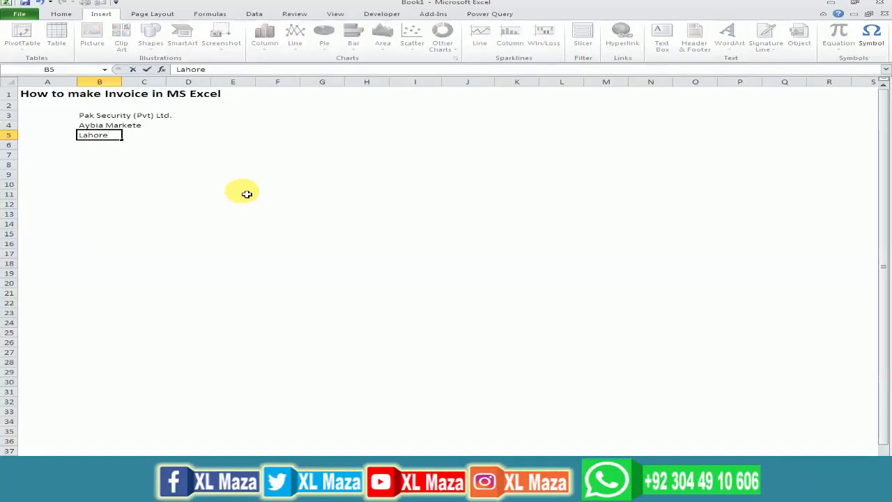
text(.)
key(Return)
Step: Make the company name in B3 bold and set its font to Gabriola
key(Up)
key(Up)
key(Up)
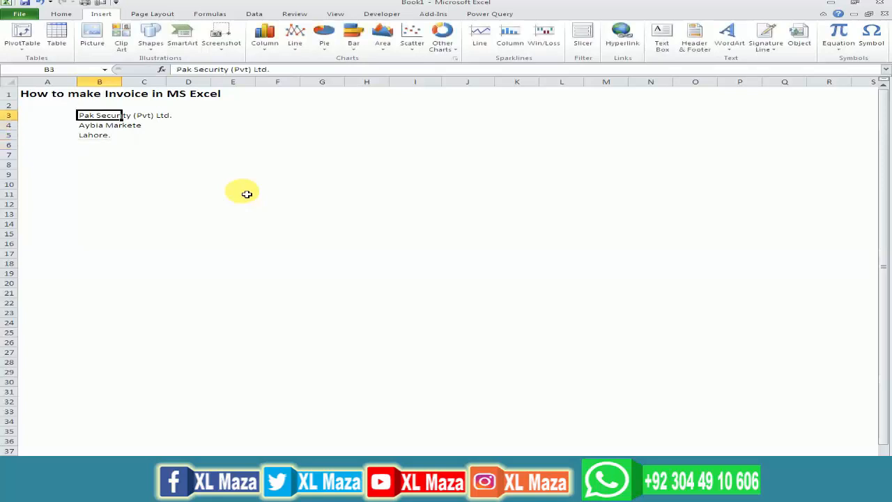
click(62, 13)
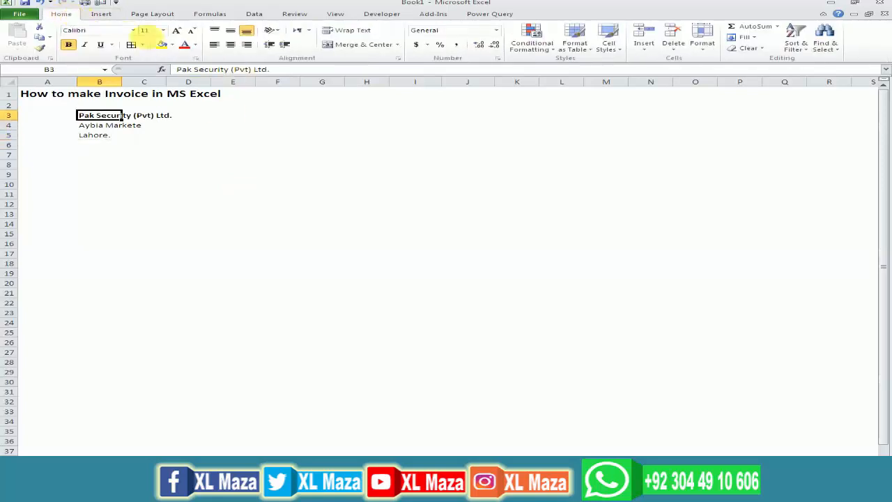
click(136, 32)
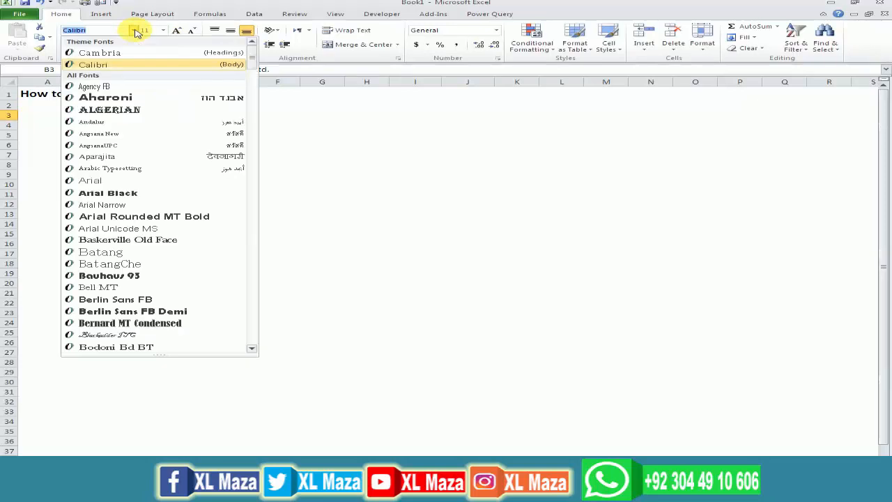
text(Gabriola)
key(Return)
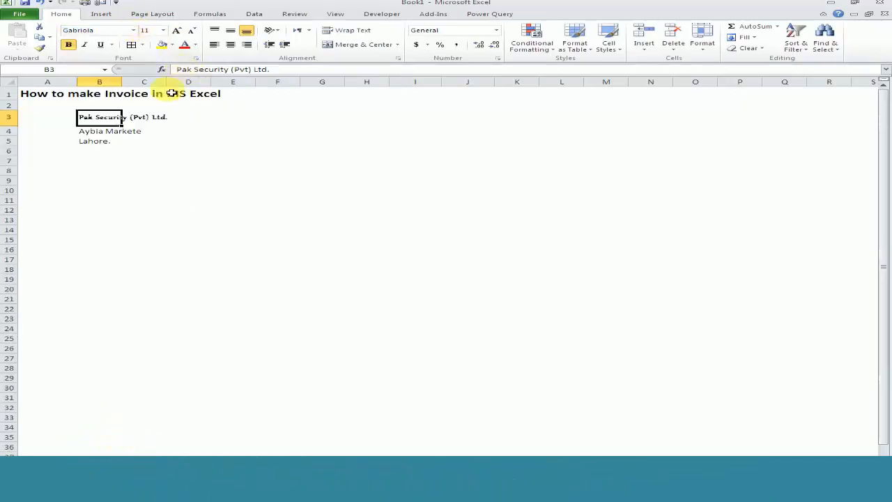
Step: Enlarge the company name in B3 to 16 pt and change its font to Georgia
click(176, 31)
click(176, 31)
click(176, 30)
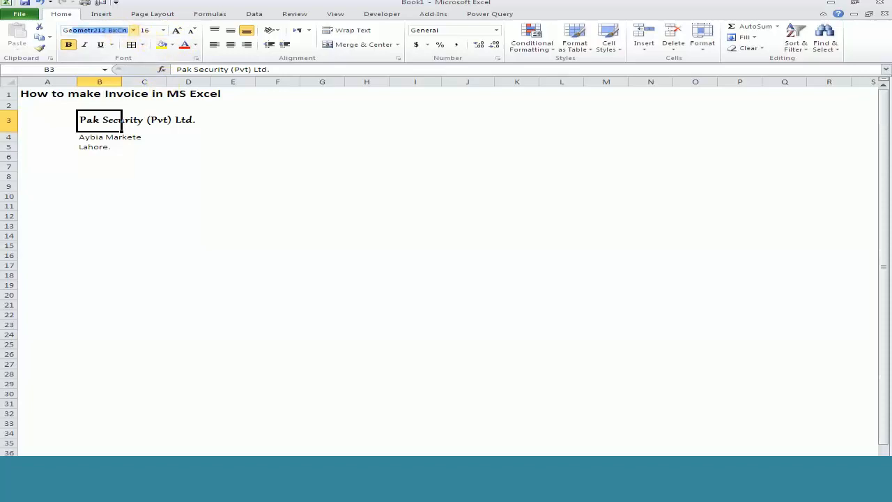
text(Georgia)
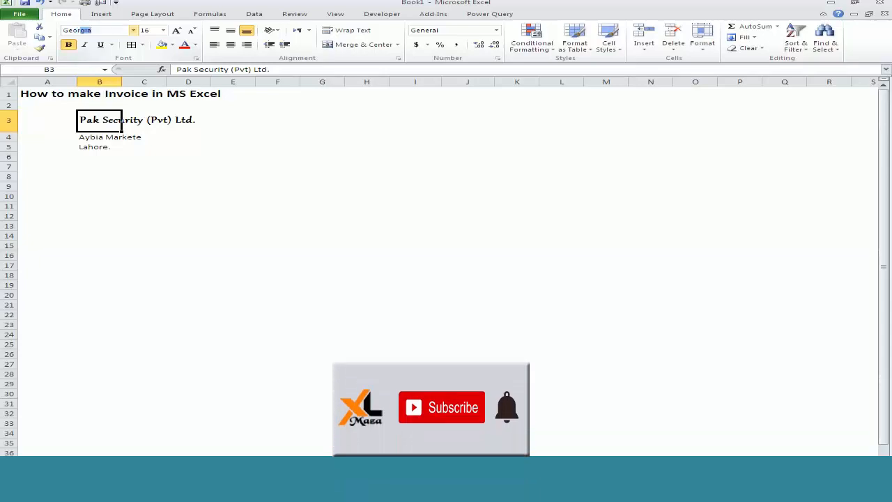
key(Return)
Step: Enlarge the two address lines in B4:B5 to 14 pt
key(Down)
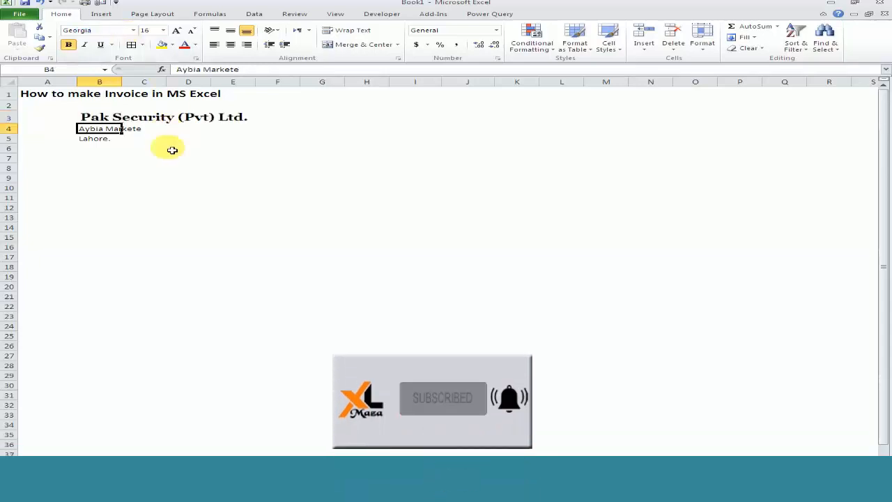
key(shift+Down)
click(176, 30)
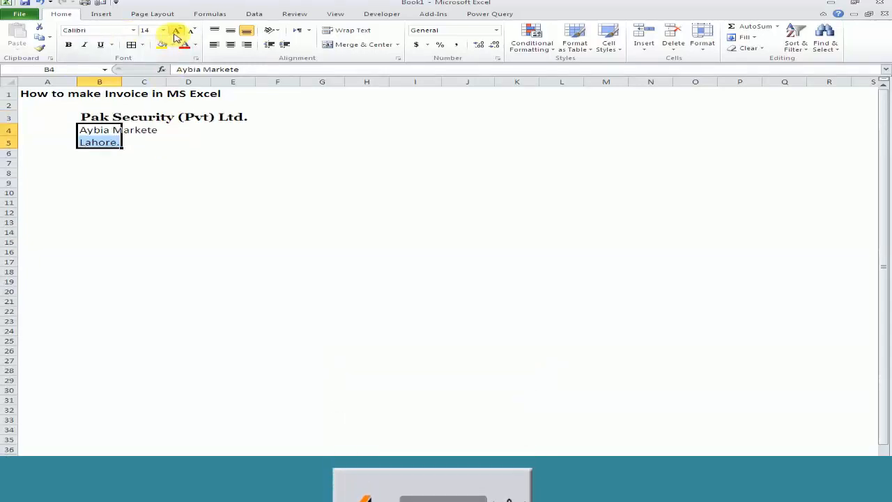
Step: Insert the XL Maza logo picture from the Desktop folder into the sheet
click(104, 14)
click(93, 34)
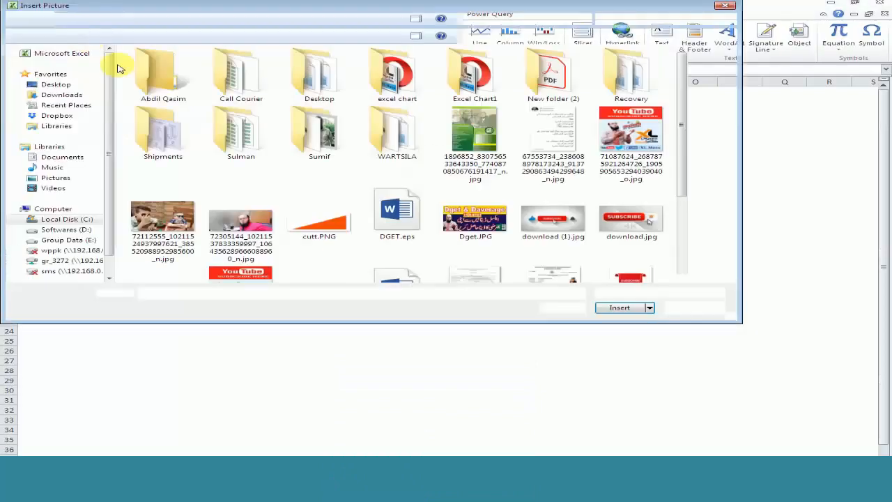
drag(682, 167, 681, 236)
double_click(413, 255)
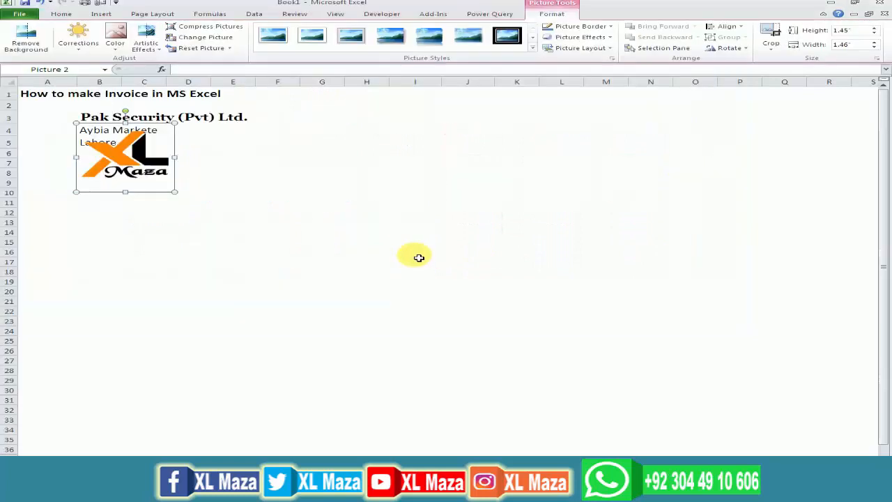
Step: Place the logo in column A beside the company details and shrink it to about 0.74" high by 0.73" wide
drag(174, 192, 115, 165)
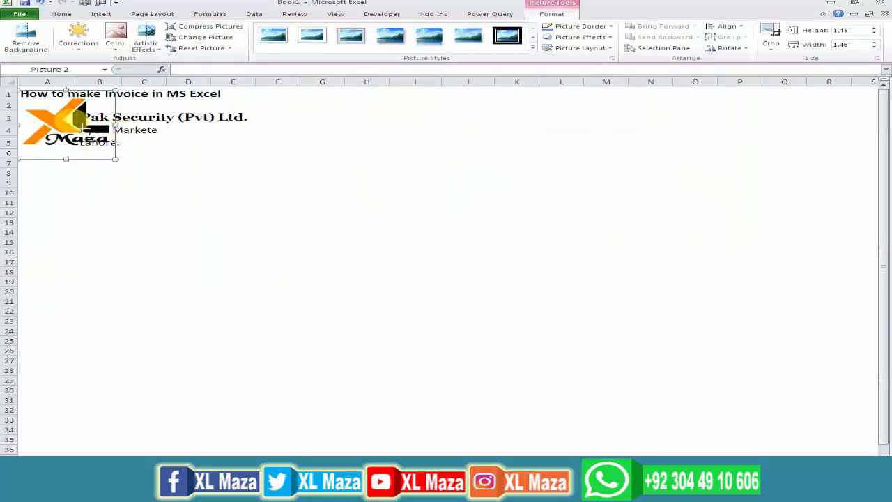
drag(115, 125, 43, 131)
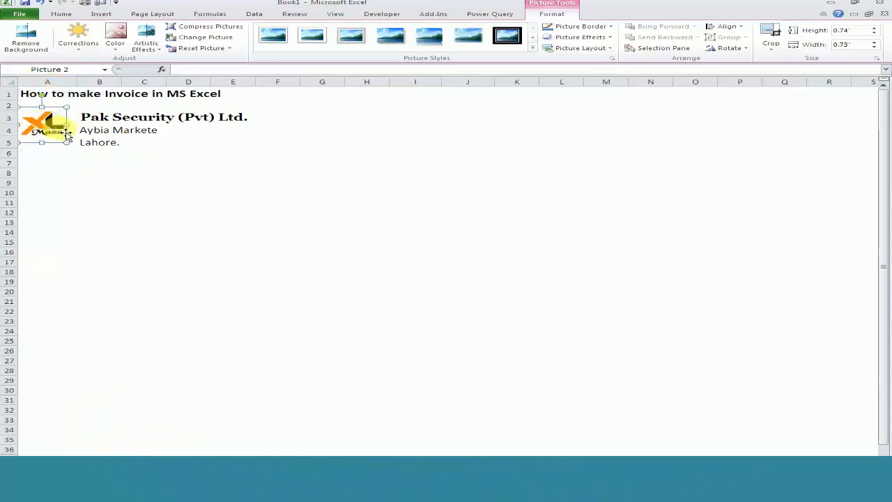
click(97, 131)
key(Down)
key(Down)
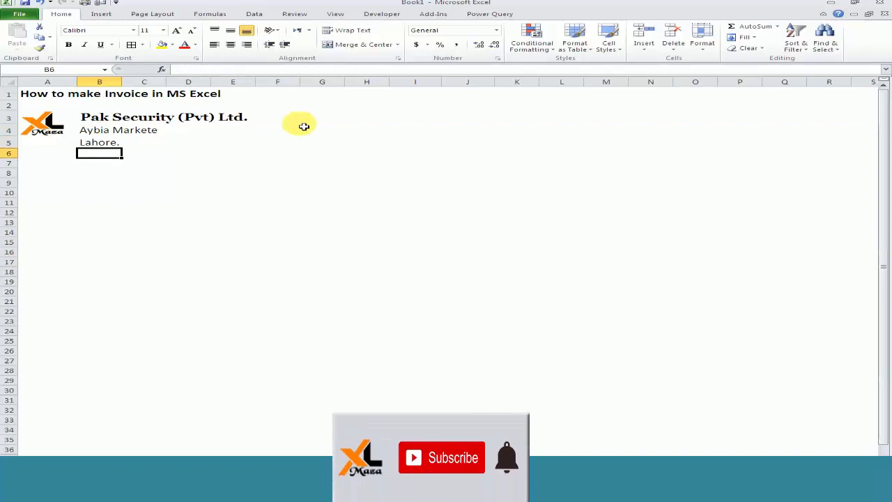
Step: Enter the heading "Invoice" in cell K3, on the same row as the company name
key(Up)
key(Up)
key(Up)
key(Right)
key(Right)
key(Right)
key(Right)
key(Right)
key(Right)
key(Right)
key(Right)
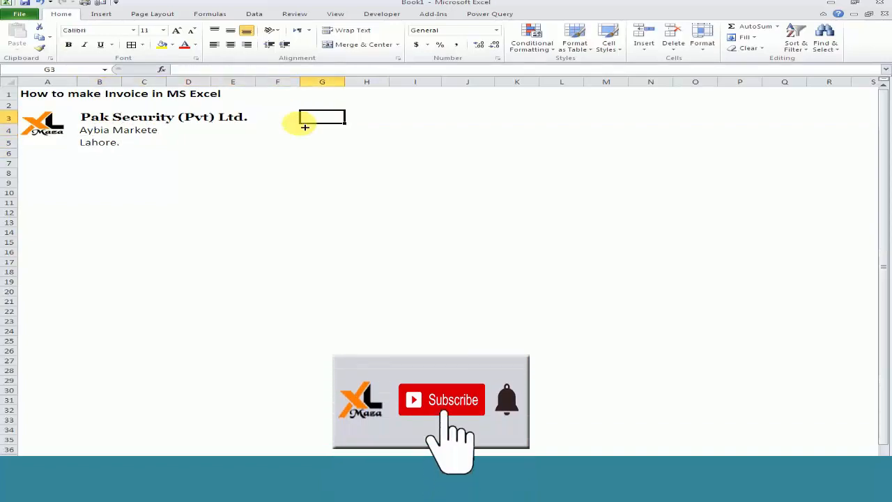
text(in)
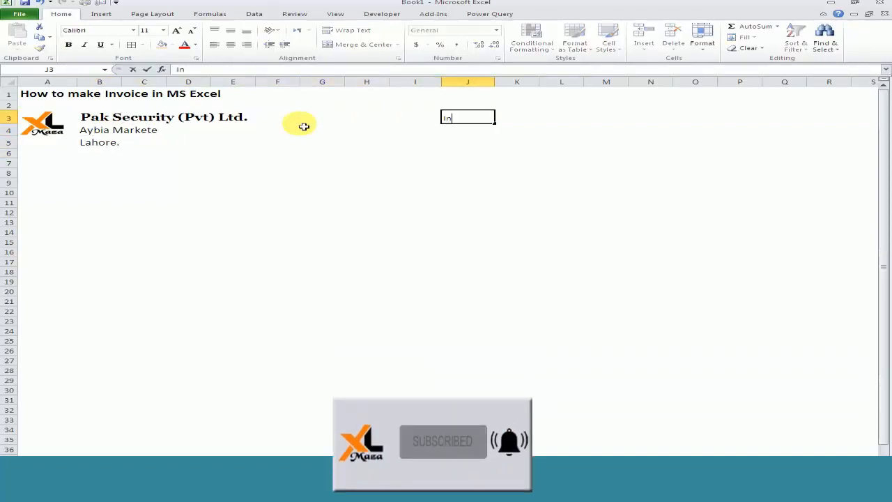
key(Escape)
key(Right)
text(I)
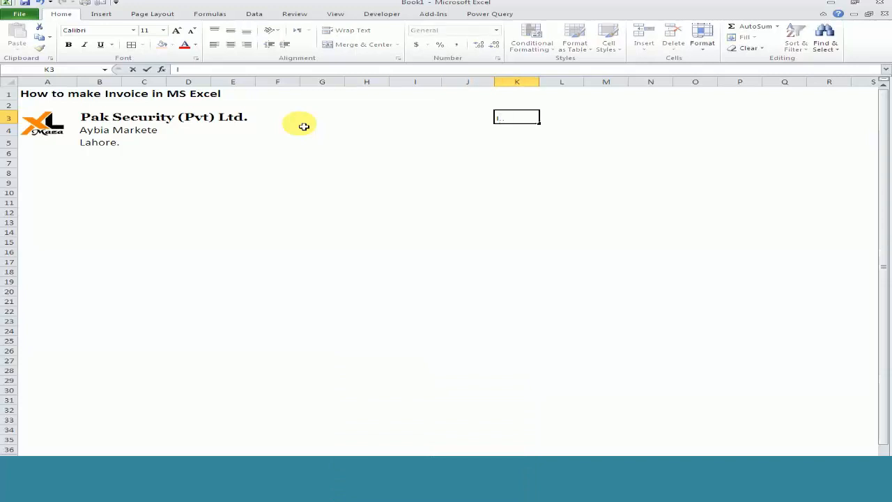
text(nvoice)
key(ctrl+Return)
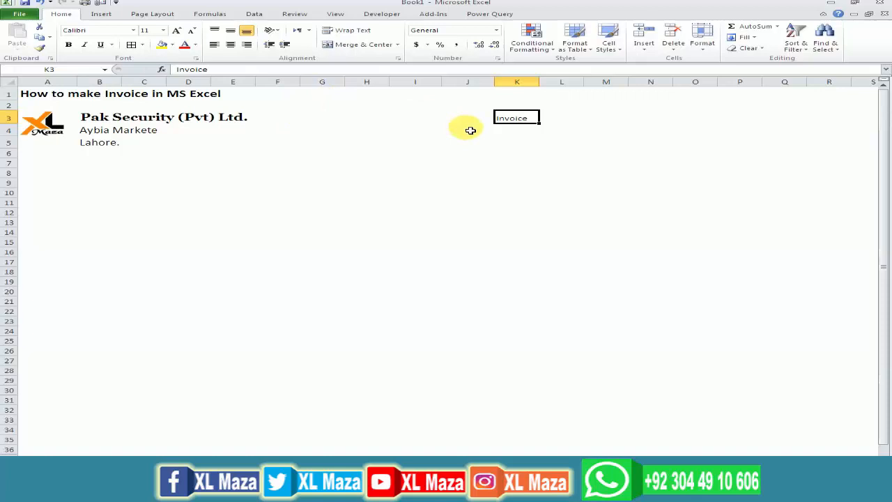
Step: Format the Invoice heading in K3 as bold, 14 pt, in the Arial Black font
key(ctrl+b)
click(175, 31)
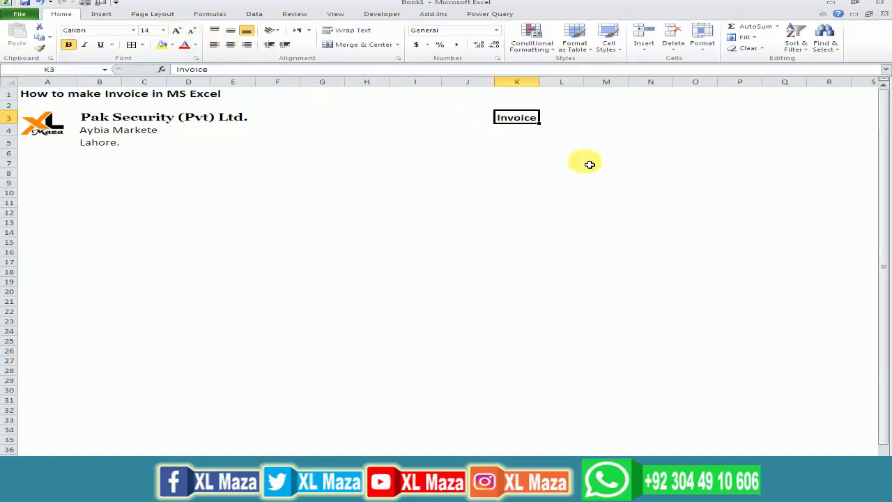
key(Down)
key(Up)
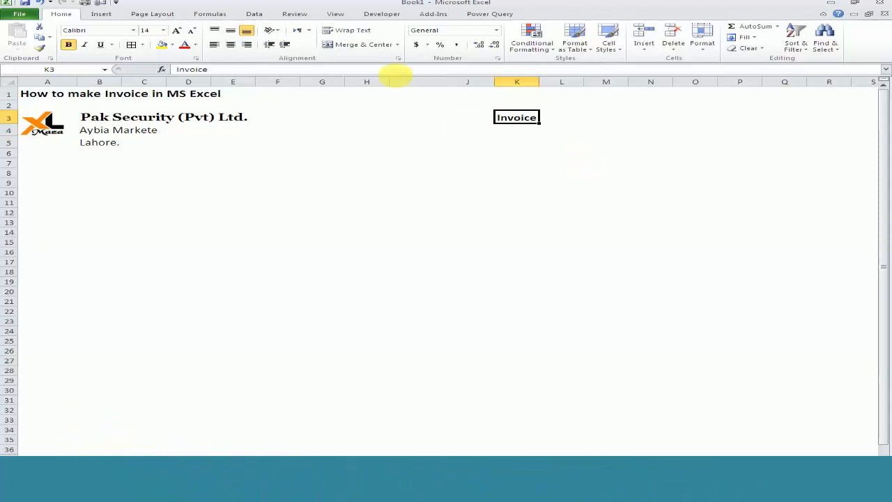
click(132, 31)
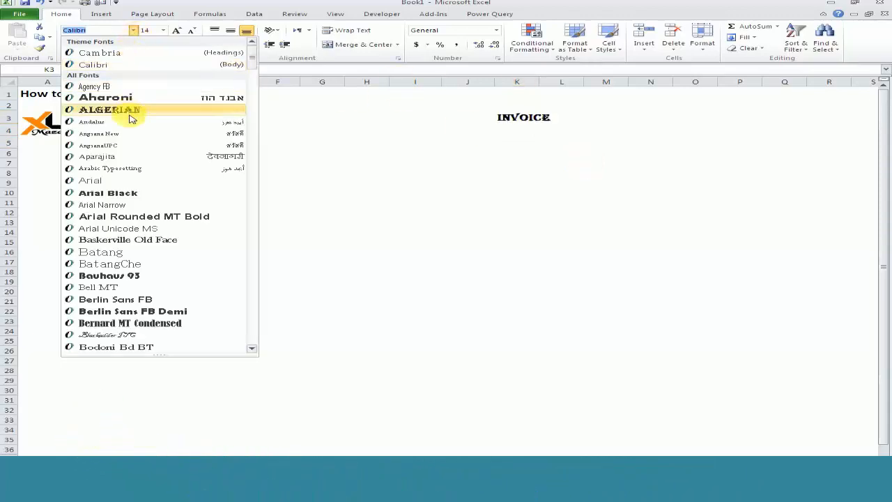
click(143, 192)
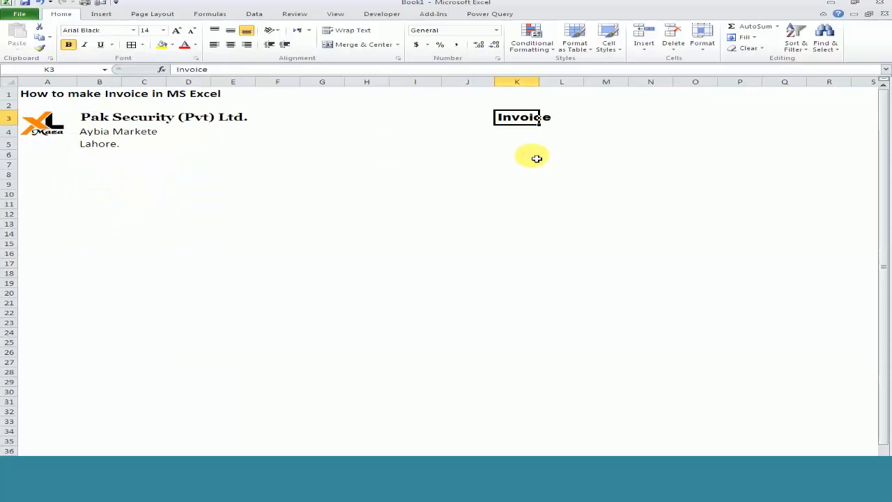
Step: Enter the labels "Date" in J4 and "Invoice #" in K4, below the Invoice heading
key(Down)
key(Left)
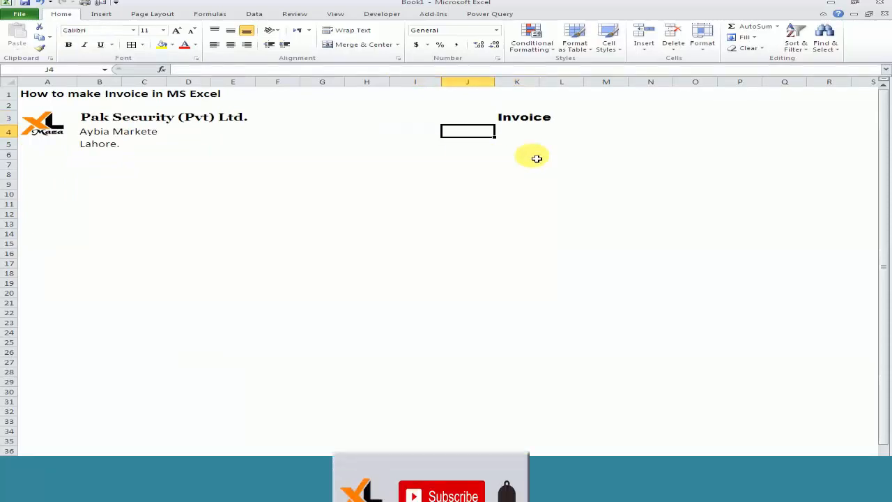
text(Date)
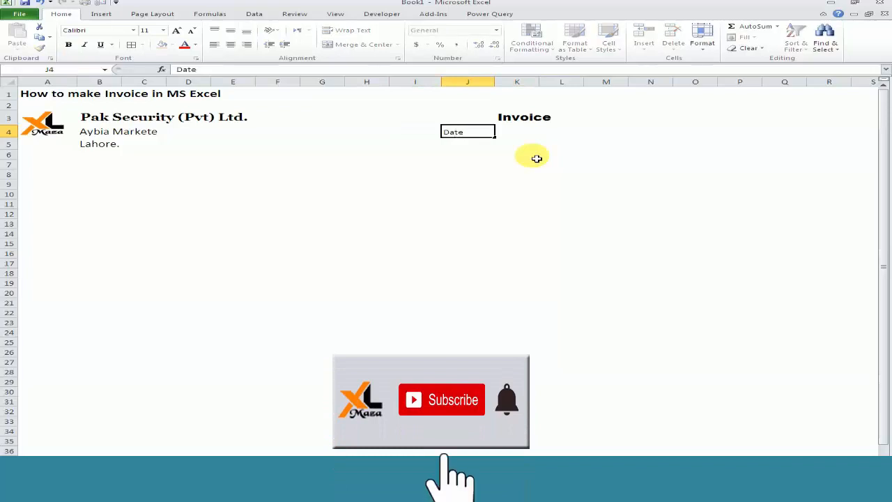
key(Tab)
text(In)
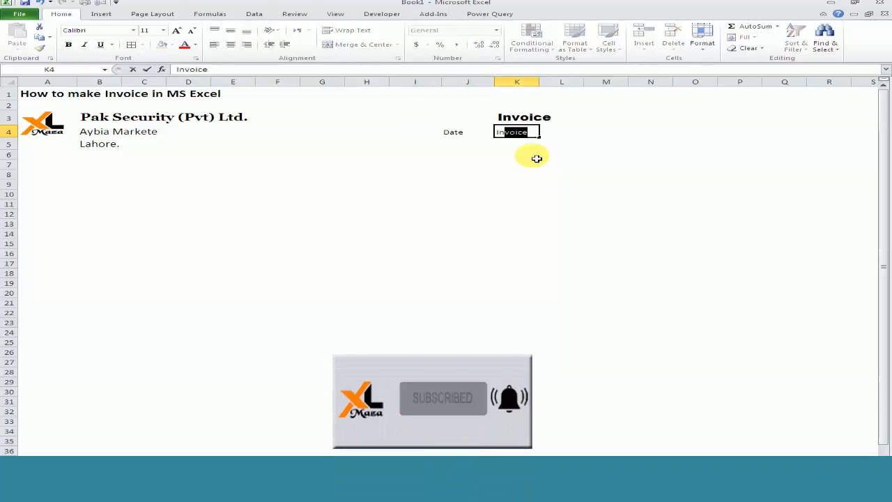
text(voice #)
key(Down)
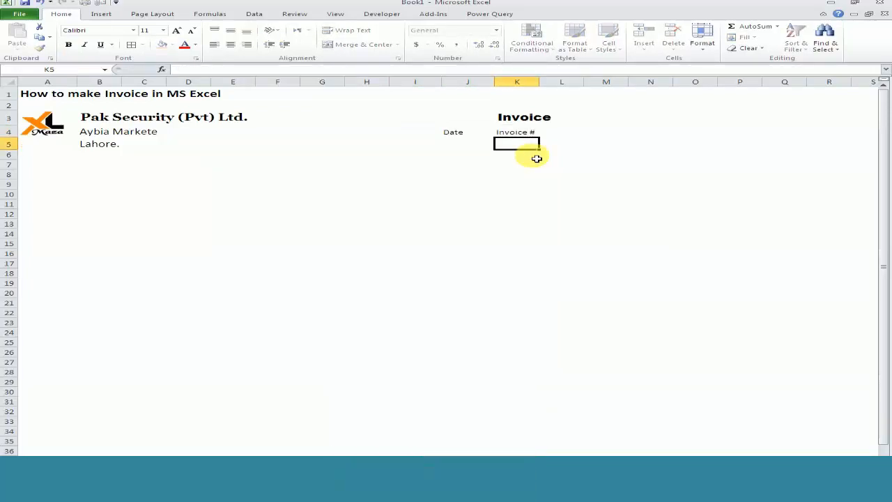
Step: Apply all borders to the Date and Invoice # block, J4:K5
key(Up)
key(Left)
key(shift+Right)
key(shift+Down)
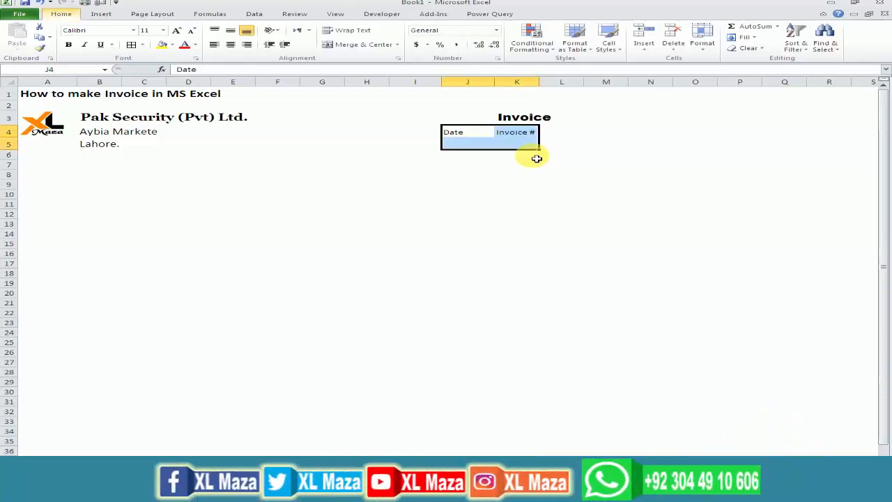
Step: Insert the current date in J5, below the Date label
click(493, 144)
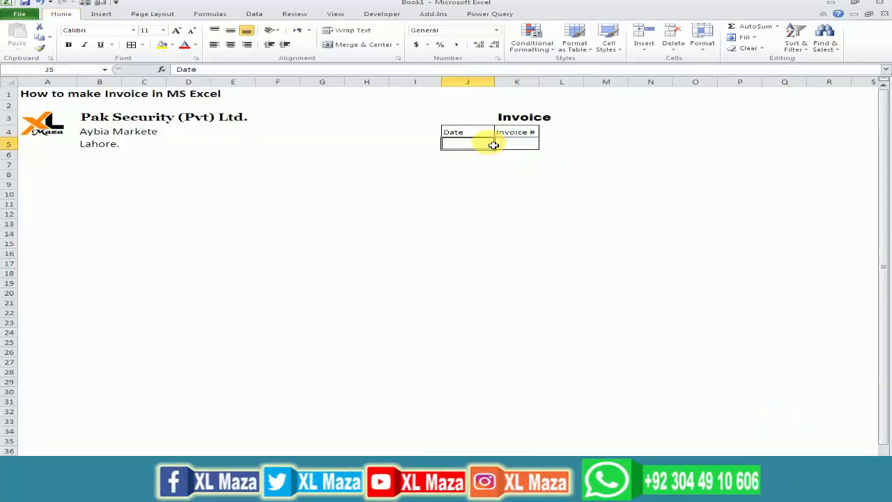
key(ctrl+semicolon)
key(Return)
key(Up)
key(Right)
key(Left)
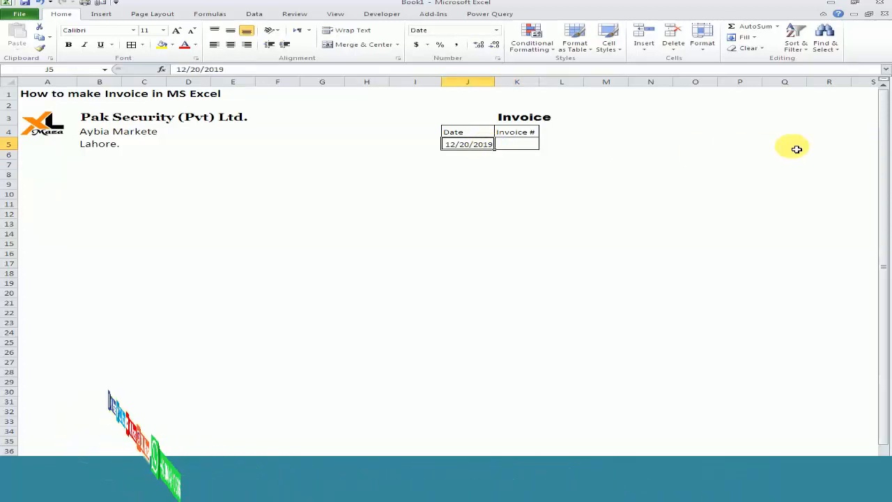
Step: Enter the invoice number in K5, below the Invoice # label
key(Right)
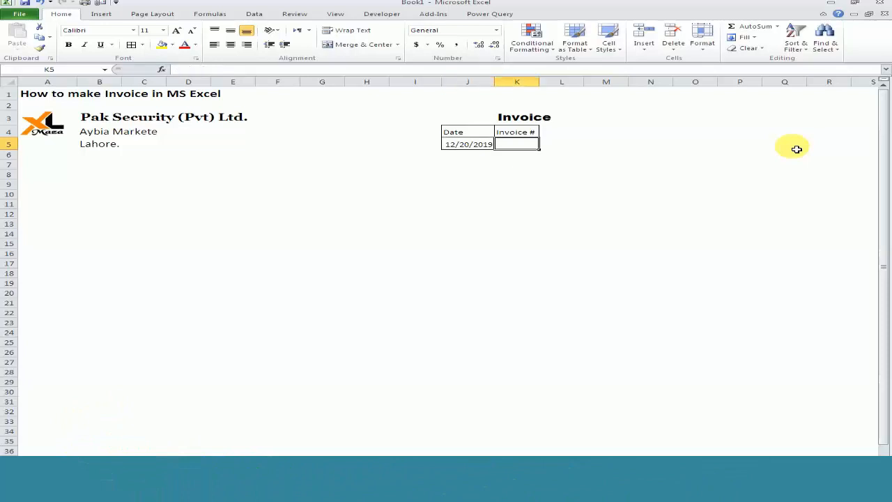
text(ُخ)
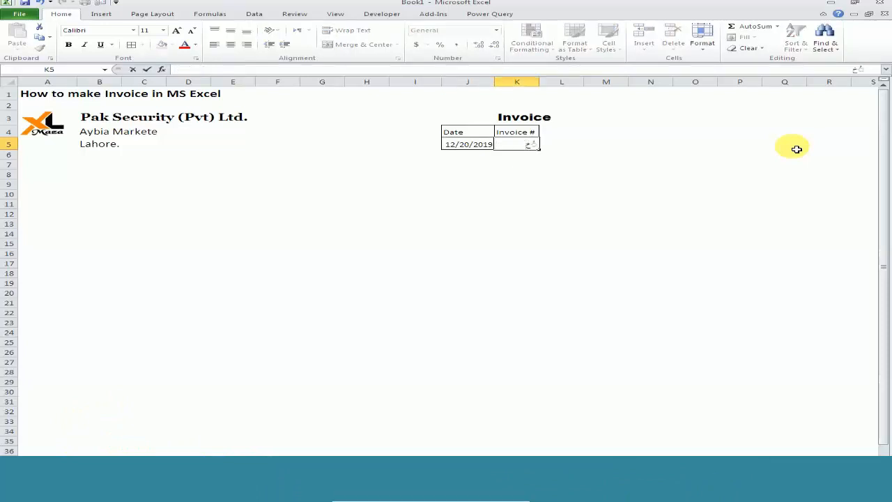
key(Escape)
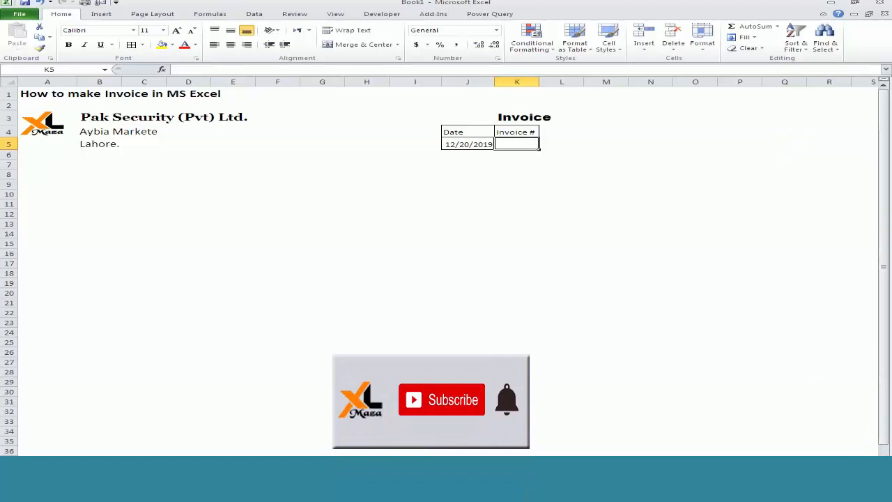
text(PK)
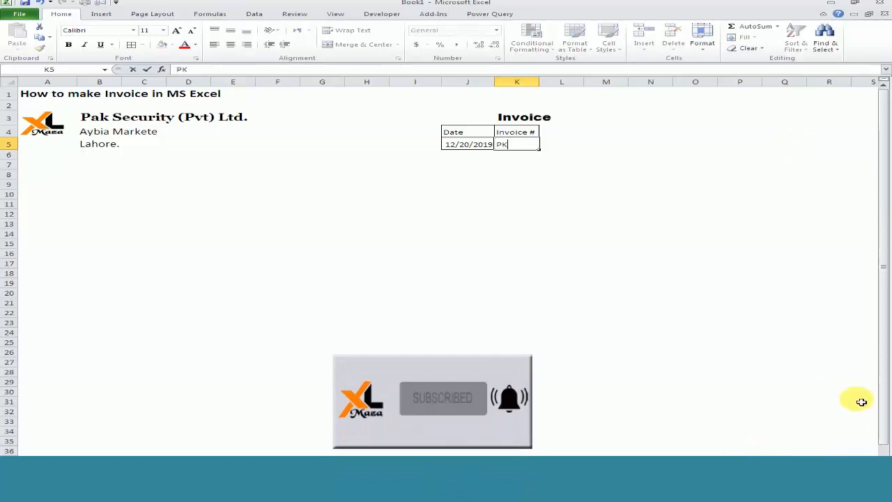
text(/19)
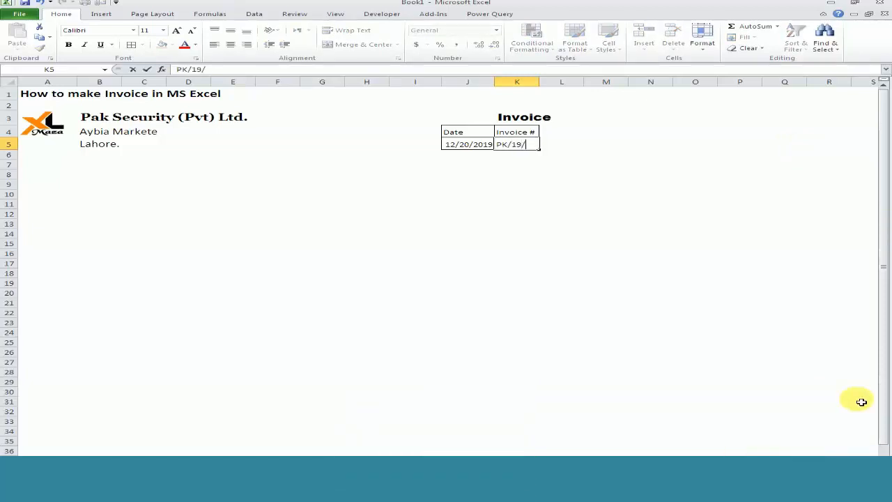
text(/)
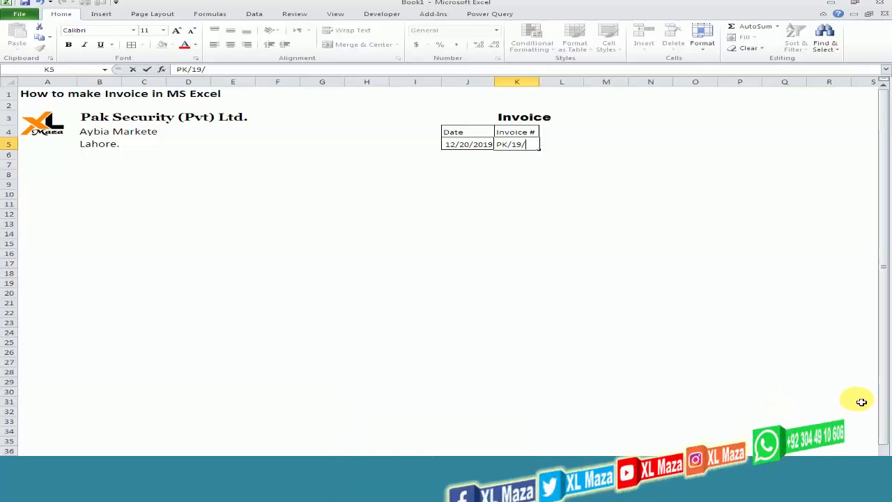
text(2008)
key(Return)
Step: Widen column K so the full invoice number and the Invoice heading fit within it
key(Up)
key(Left)
key(Up)
key(Right)
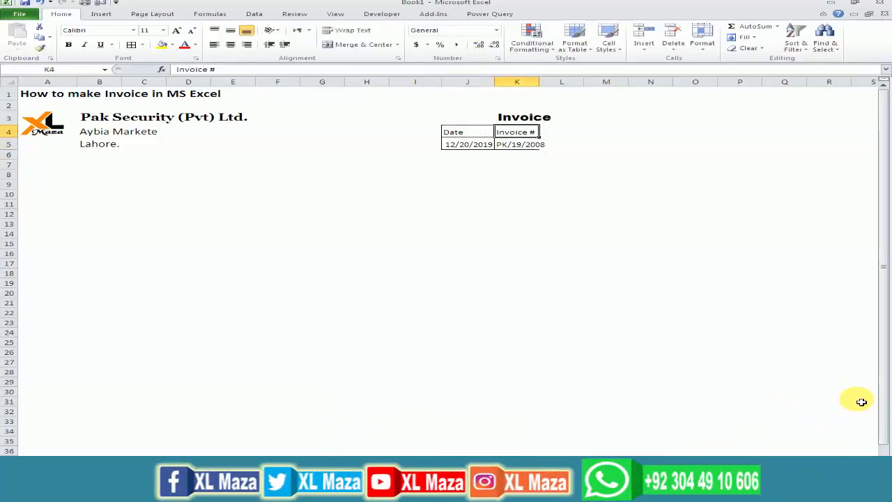
click(548, 84)
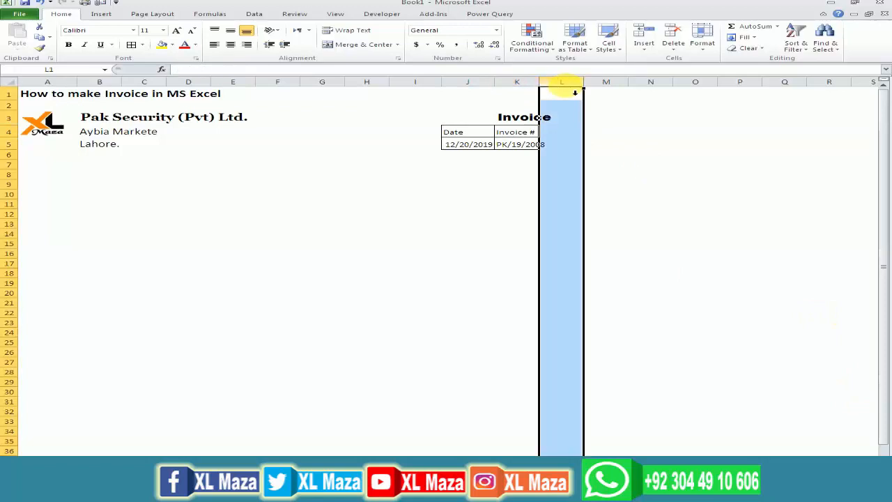
click(527, 82)
drag(542, 84, 570, 86)
click(534, 133)
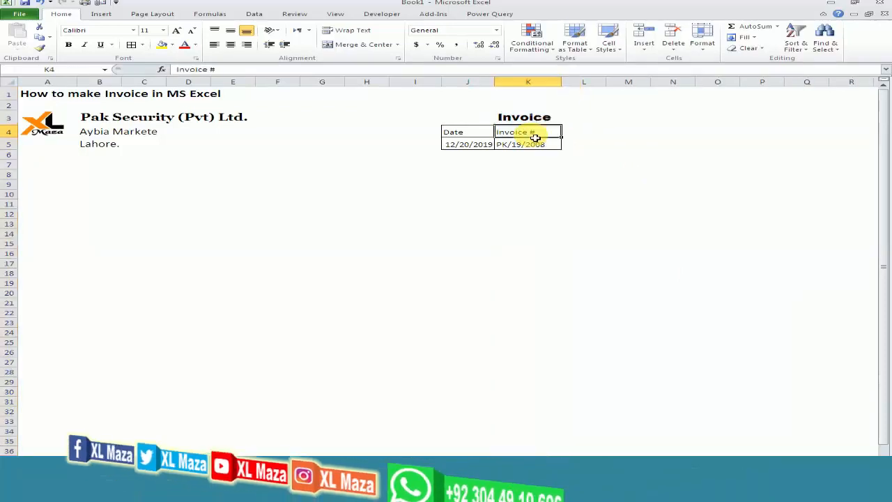
Step: Center the Date and Invoice # labels and the values below them in J4:K5
key(Left)
shift+click(535, 137)
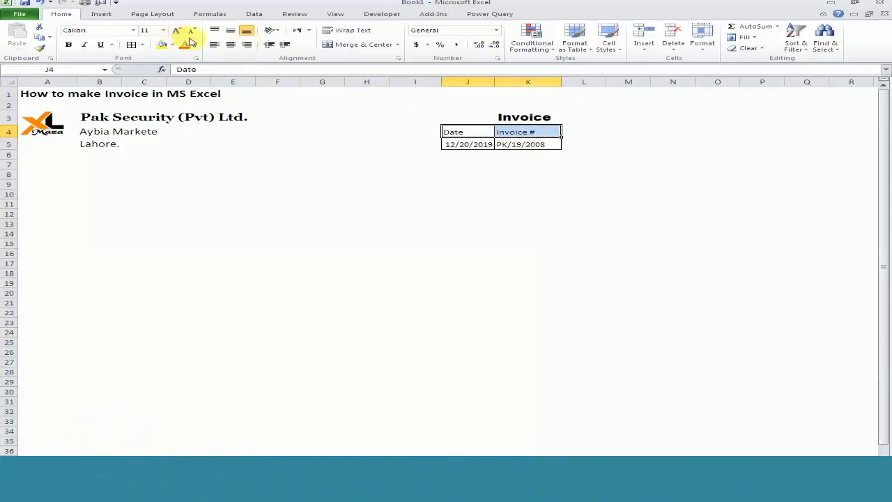
key(Down)
key(shift+Right)
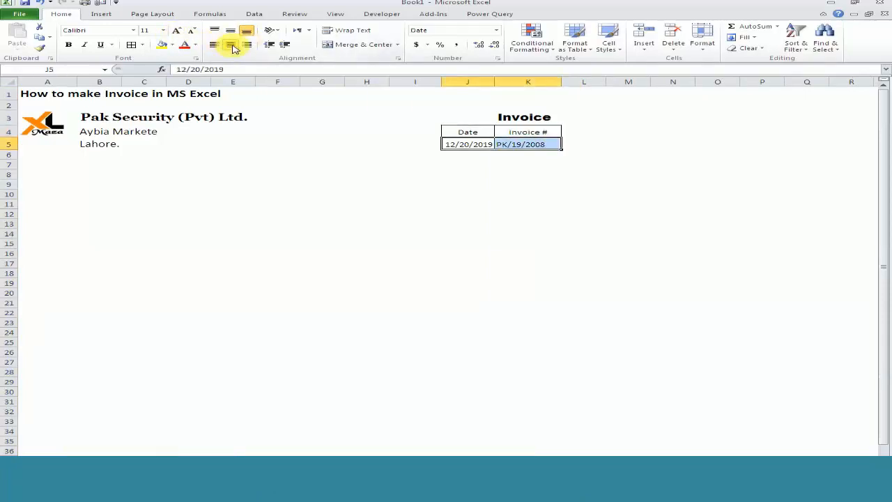
key(shift+Left)
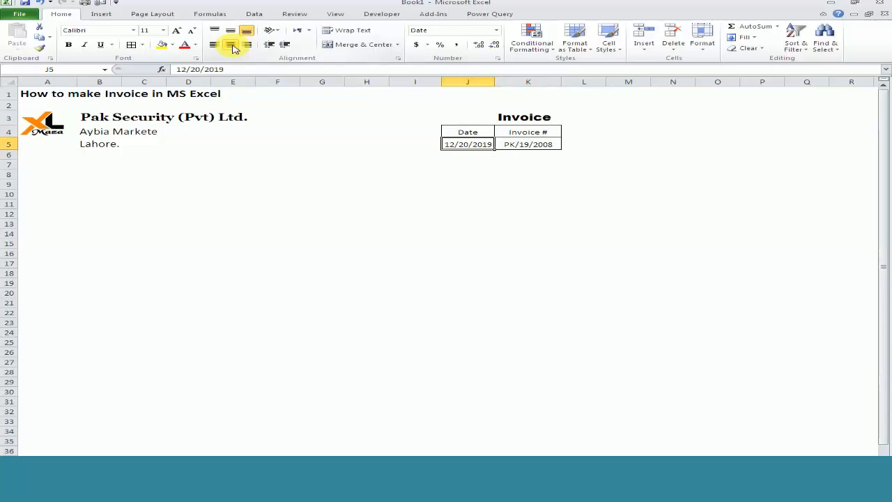
key(Down)
key(Left)
key(Left)
key(Left)
key(Left)
key(Left)
key(Left)
key(Left)
key(Left)
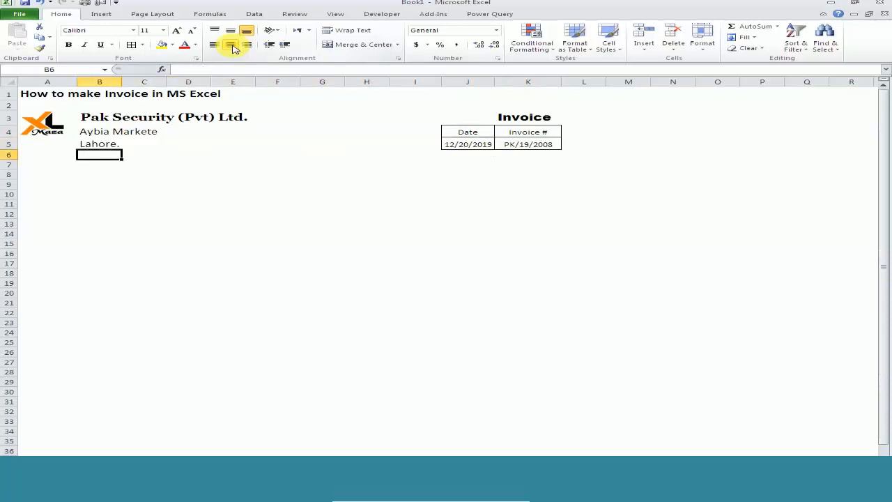
key(Right)
key(Right)
key(Right)
key(Right)
key(Right)
key(Right)
key(Right)
key(Up)
key(Right)
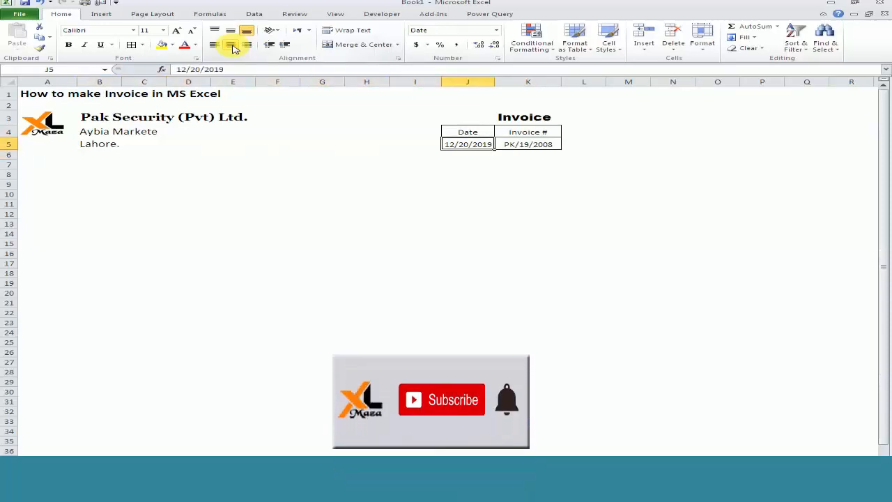
Step: Format the date in J5 with the 14-Mar-01 date type
key(ctrl+1)
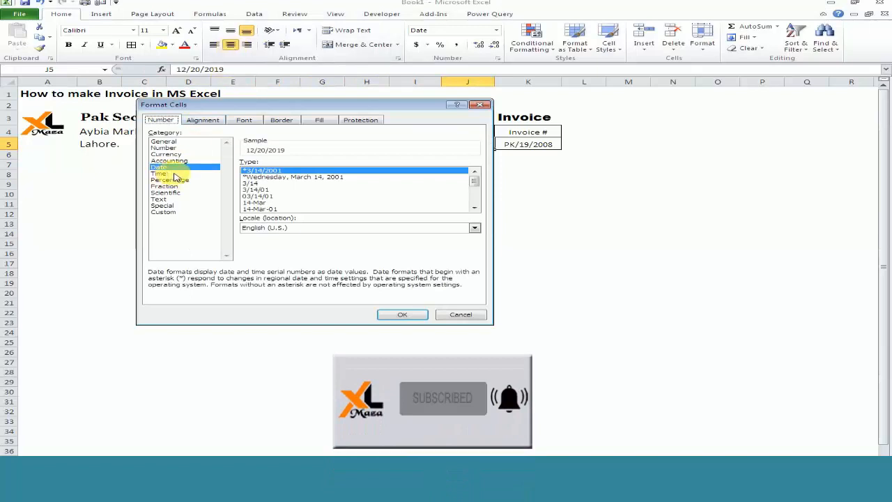
click(278, 208)
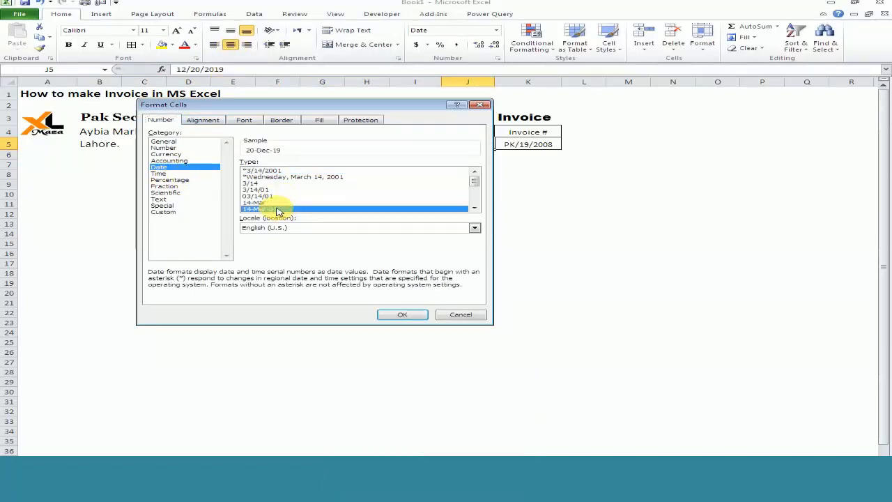
click(398, 316)
Step: Merge and center cells A8:E8 below the company details and add a border around the merged cell
key(Down)
key(Down)
key(Down)
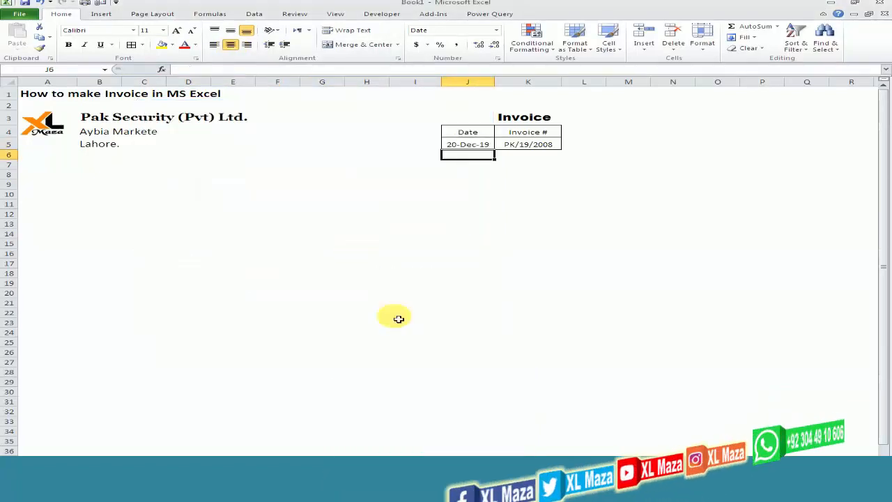
key(Left)
key(Left)
key(Left)
key(Left)
key(Left)
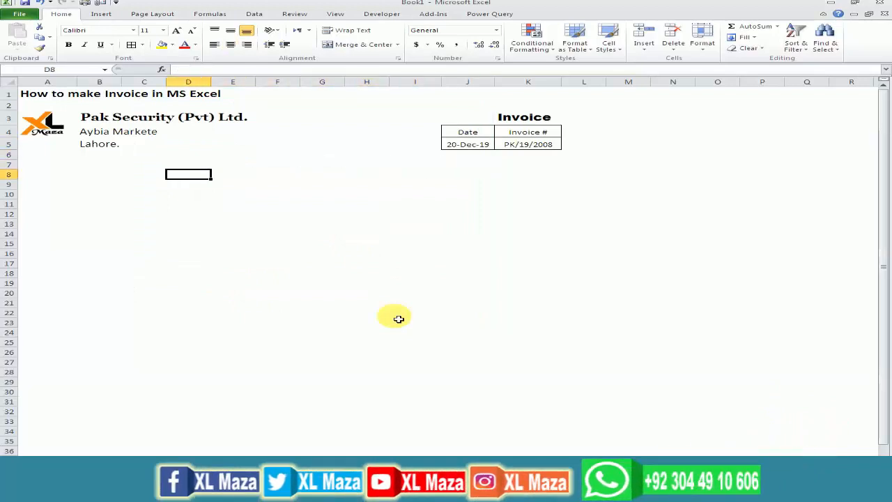
key(Left)
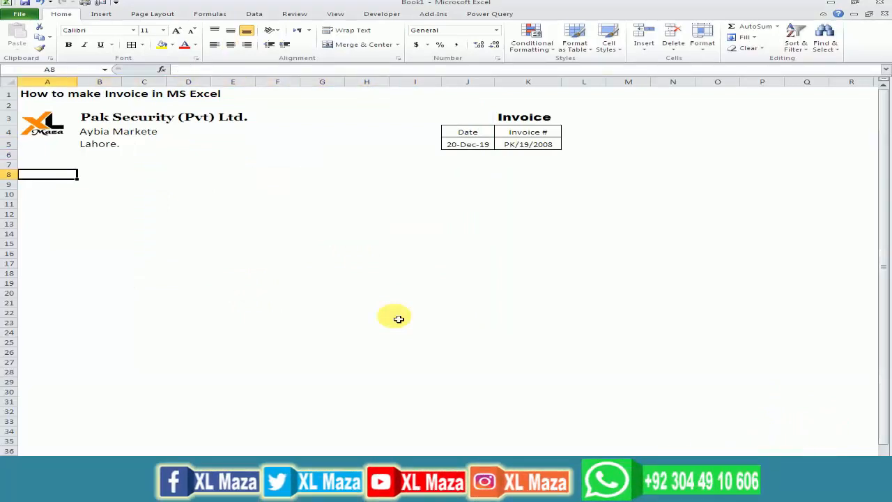
key(shift+Right)
key(shift+Right)
key(shift+Right)
key(shift+Right)
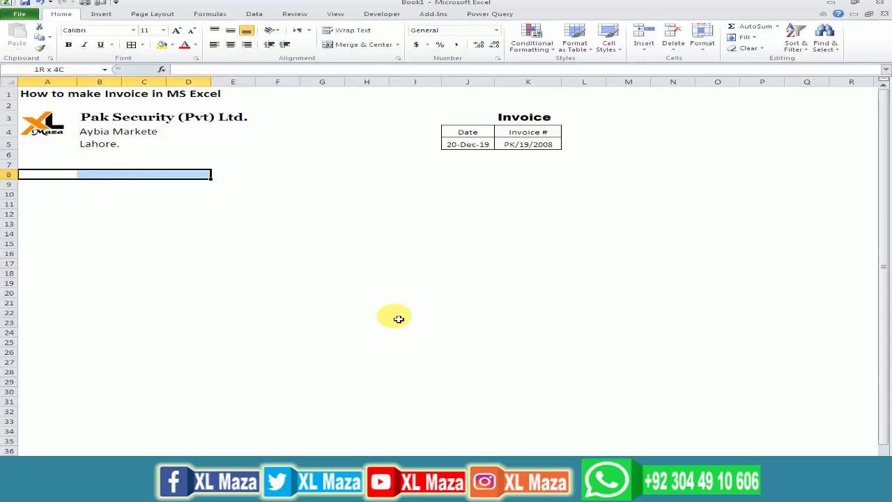
click(351, 44)
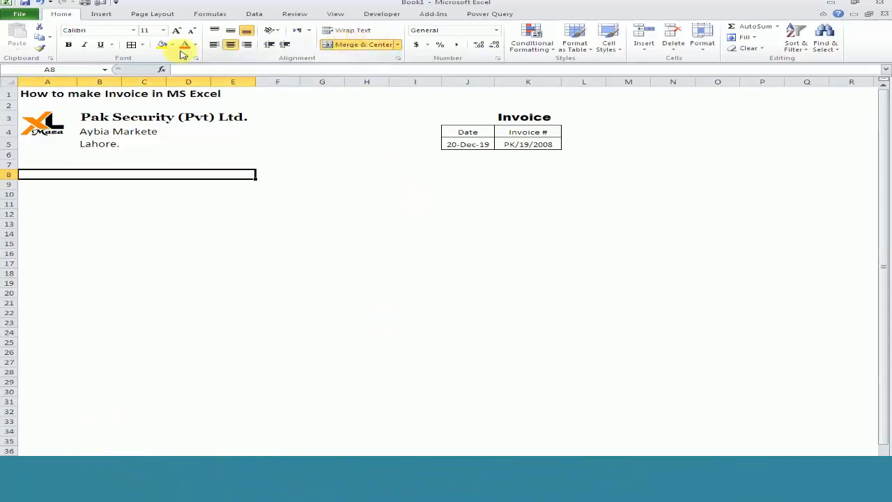
click(140, 45)
click(159, 140)
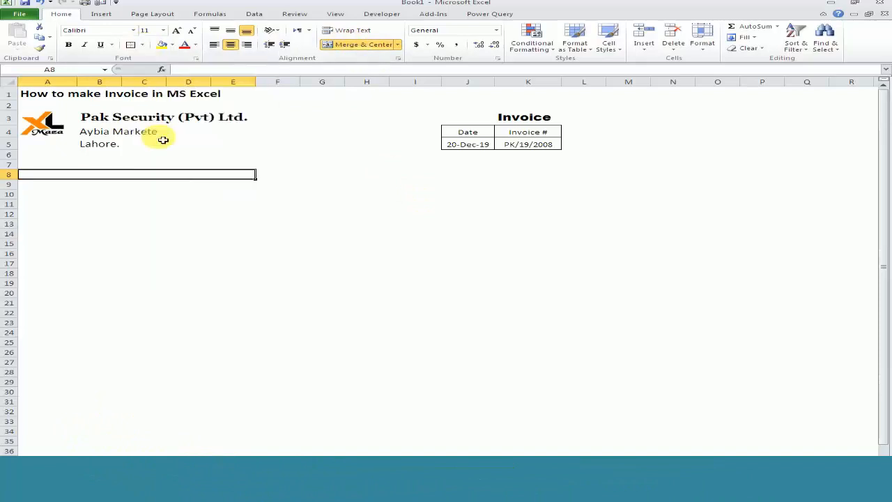
Step: Enter the label "Customer's Account No." in the merged cell A8
text(Cus)
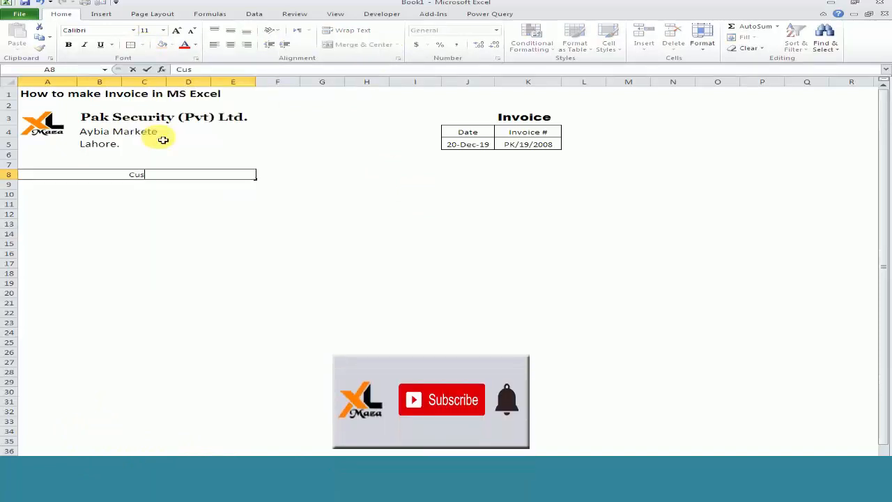
text(tomer)
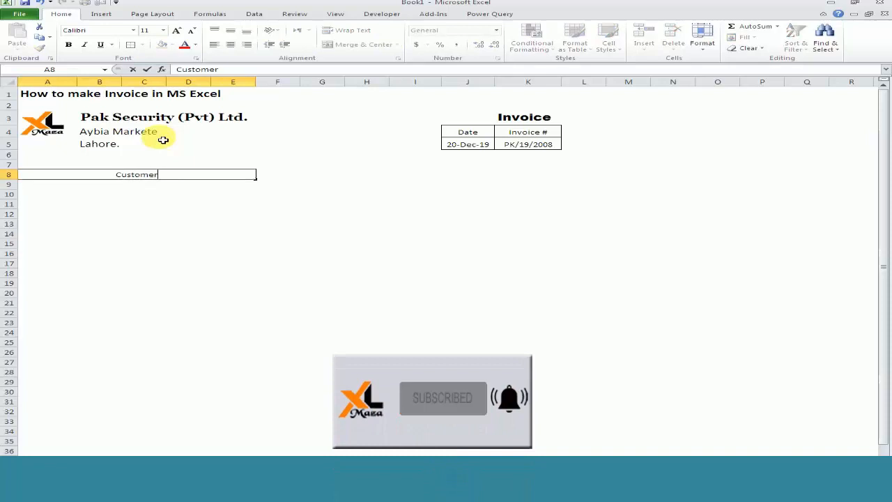
text('s)
key(BackSpace)
text('s )
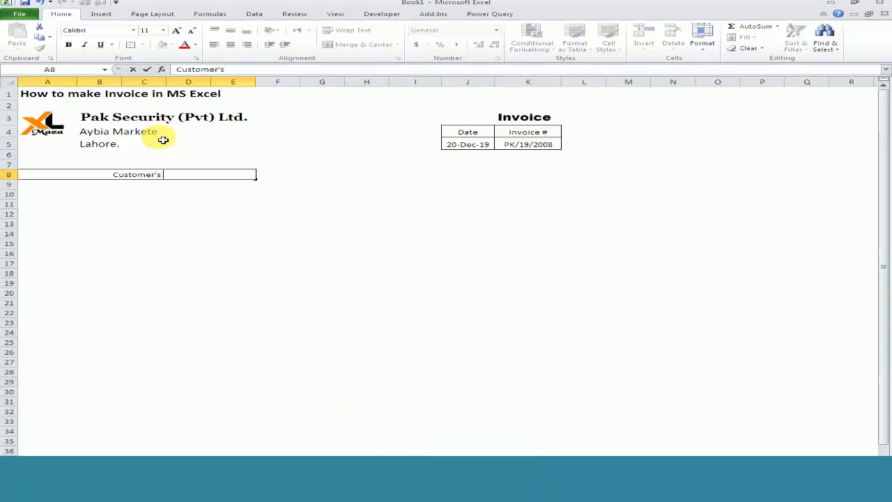
text(Account No)
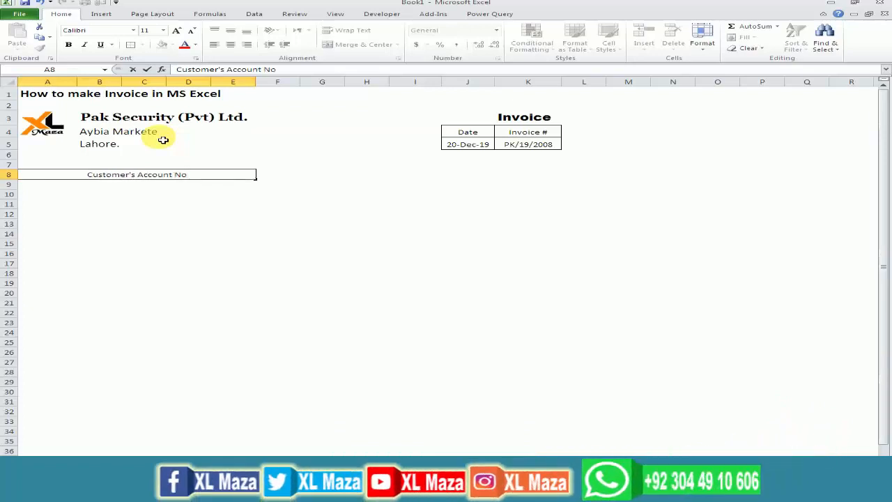
text(.)
key(Return)
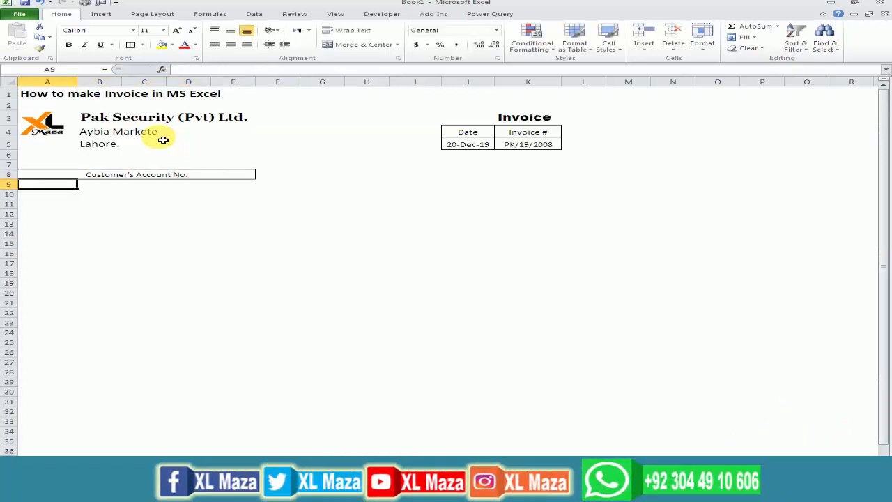
Step: Add a border around cells A9:E9, directly below the Customer's Account No. label
key(shift+Right)
key(shift+Right)
key(shift+Right)
key(shift+Right)
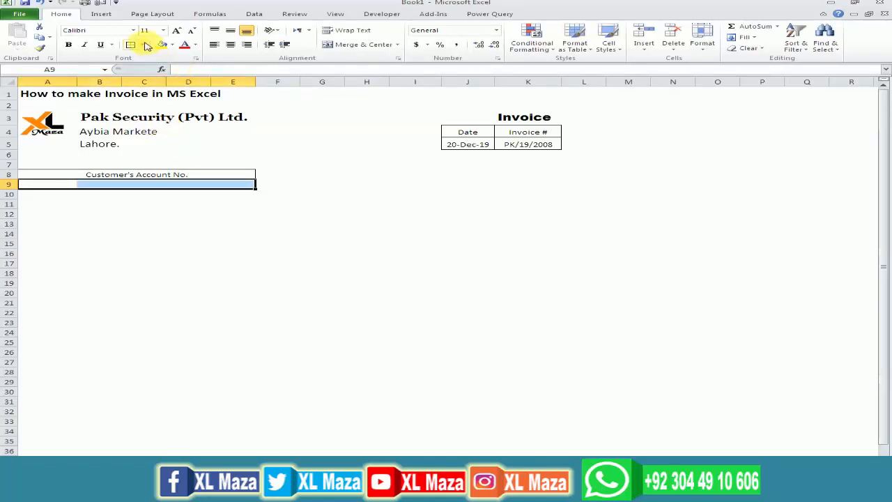
click(143, 44)
click(165, 132)
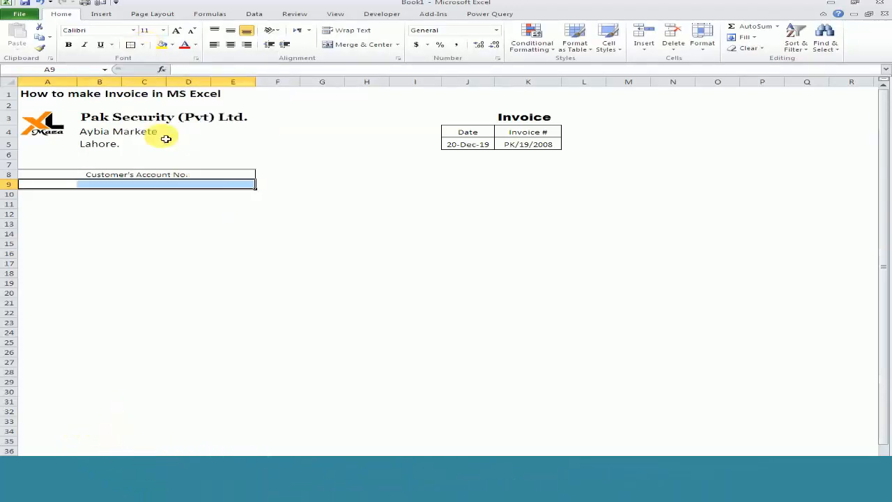
Step: Enter the customer's account number in A9 and merge and center it across A9:E9
text(NST. 0001)
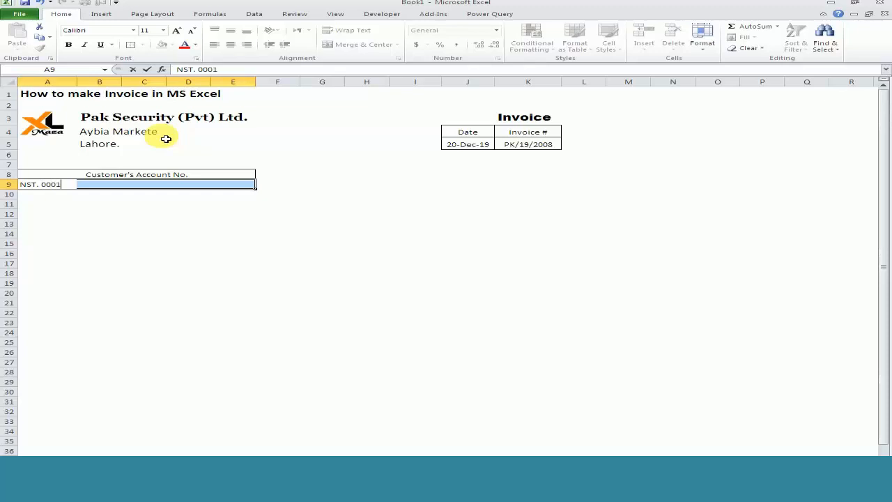
key(Right)
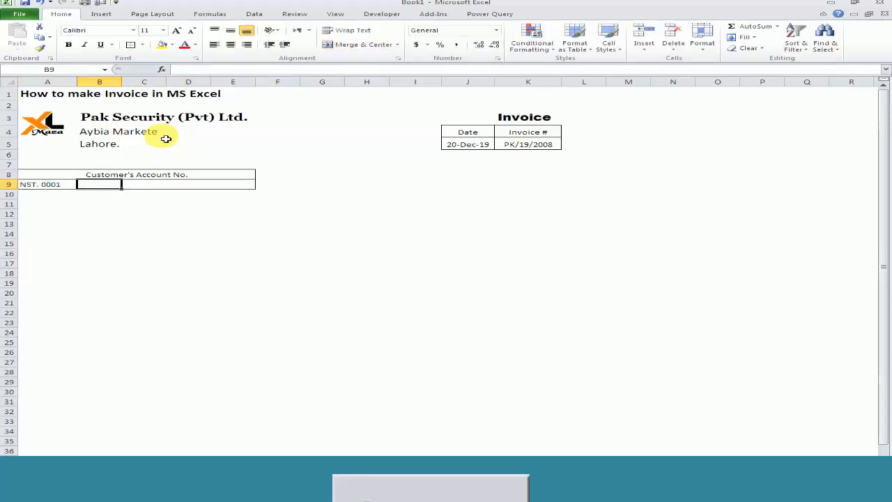
key(Left)
drag(77, 184, 255, 183)
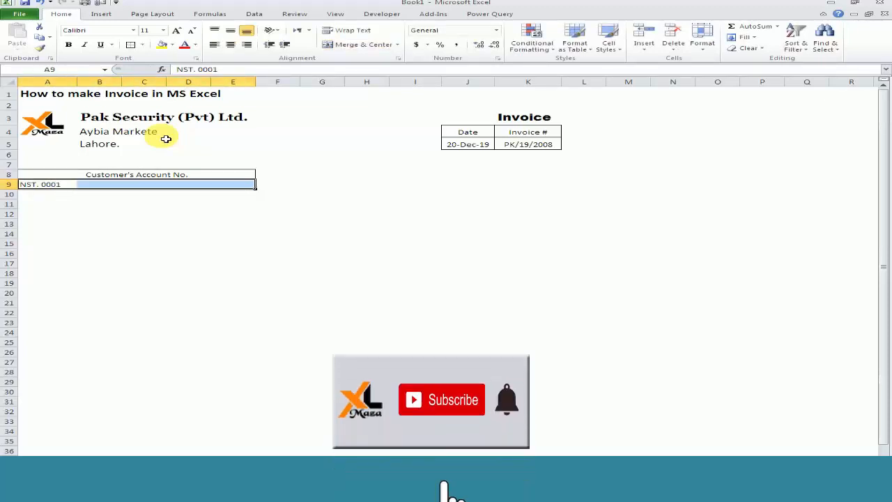
click(350, 46)
Step: Increase the row height of rows 8 and 9 and middle-align the account label and number vertically
key(Up)
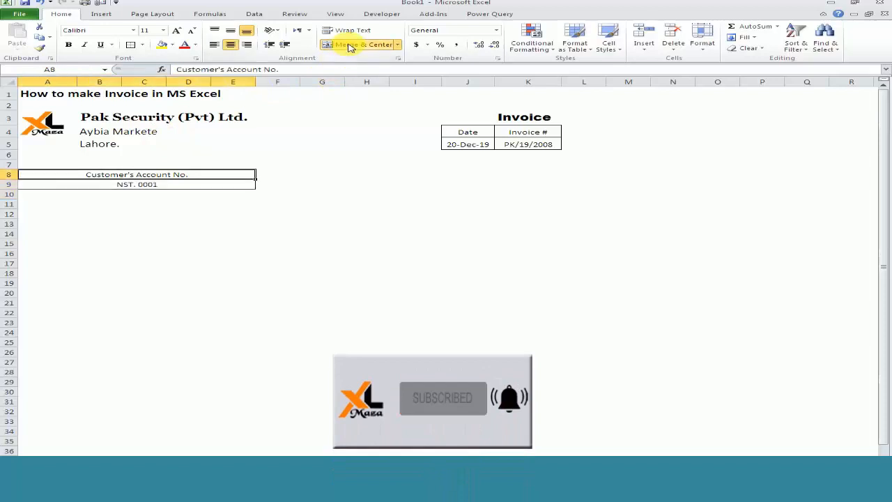
key(shift+Down)
key(alt+h)
key(o)
key(h)
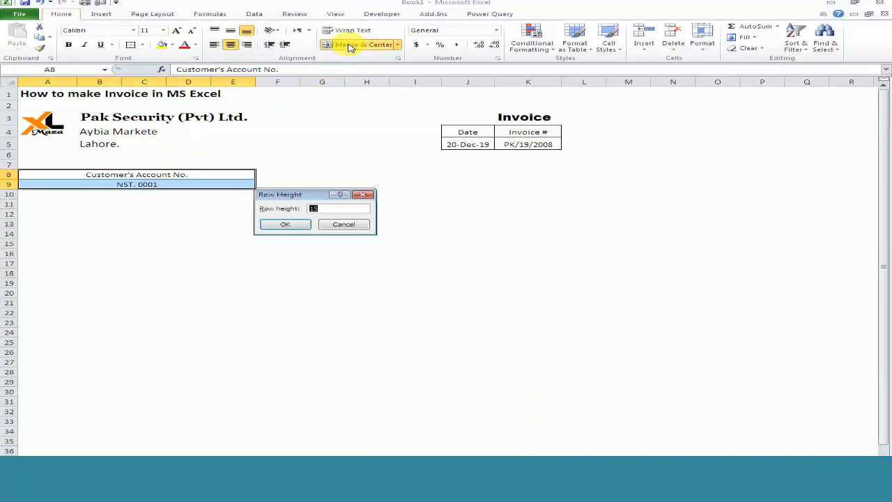
key(Return)
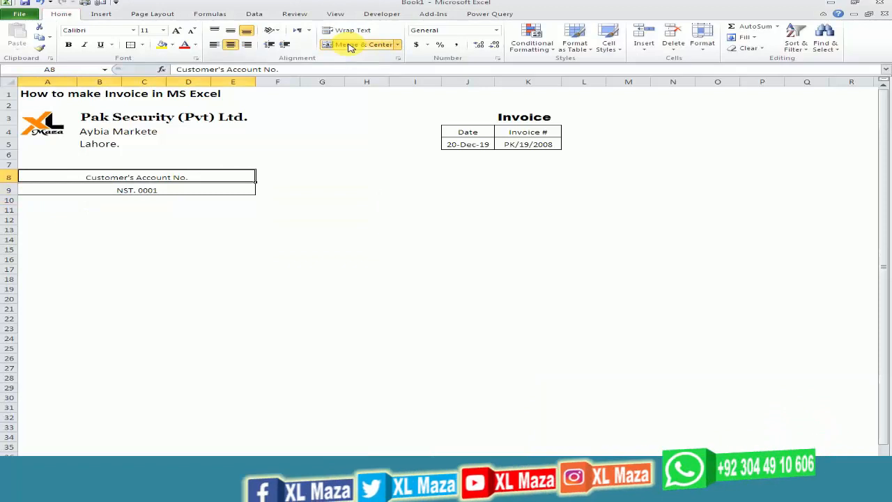
click(236, 31)
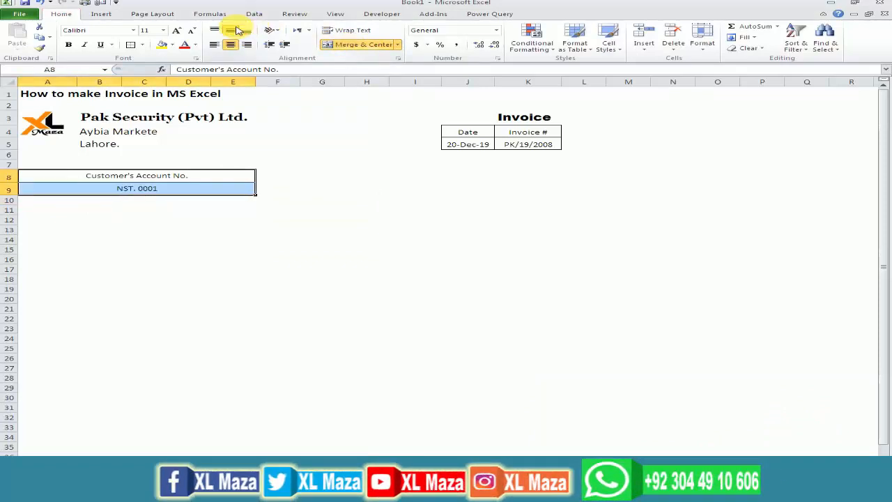
Step: Enter the label "Customer's Name & Address" in A11 and merge and center it across A11:E11
key(Down)
key(Down)
key(Down)
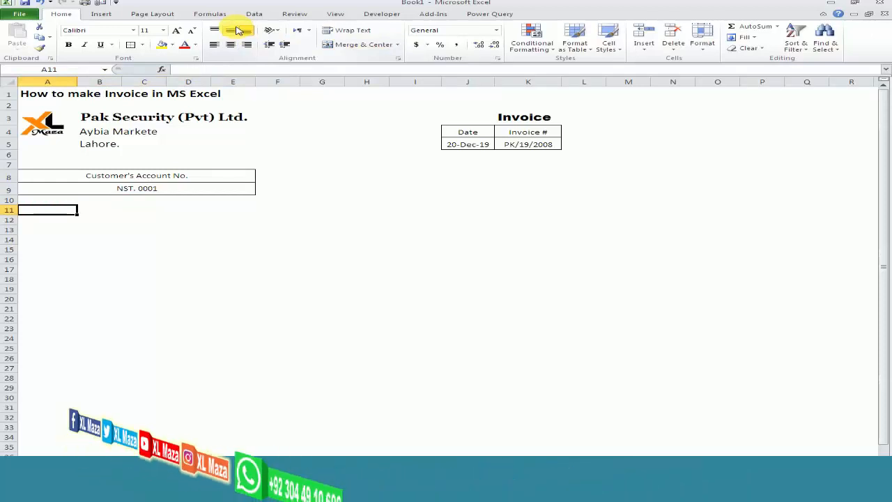
key(F2)
key(Escape)
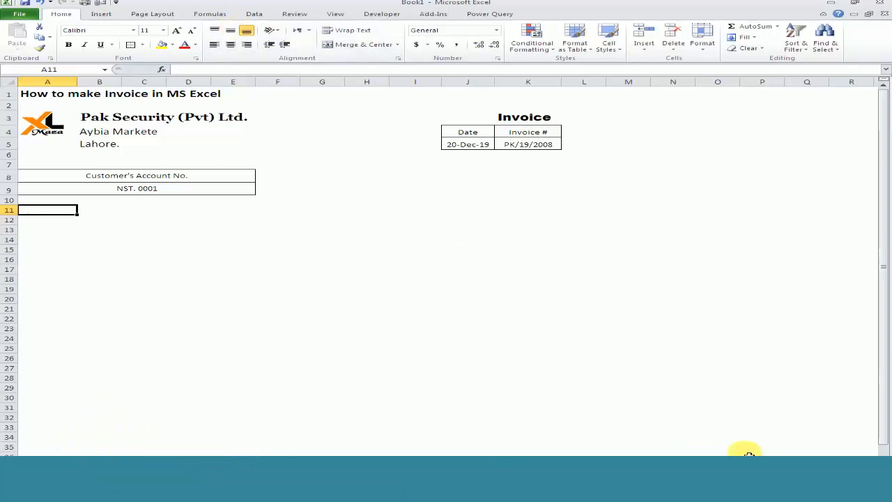
text(Cus)
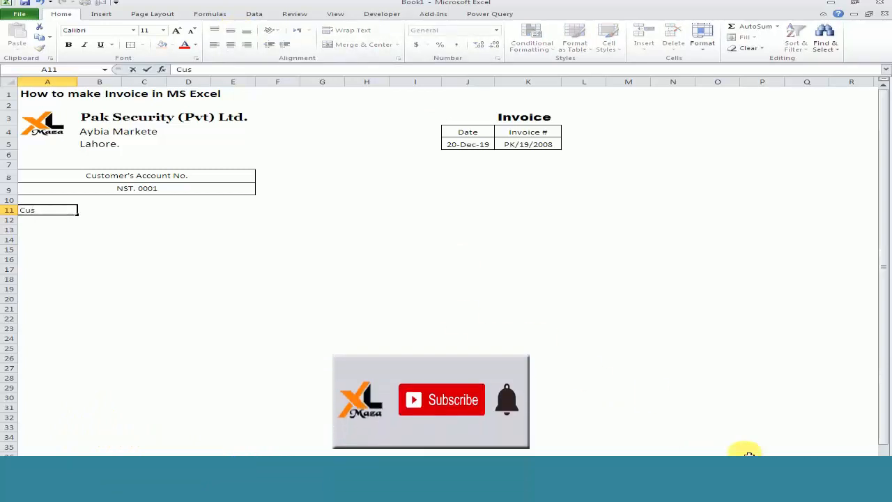
text(tomer')
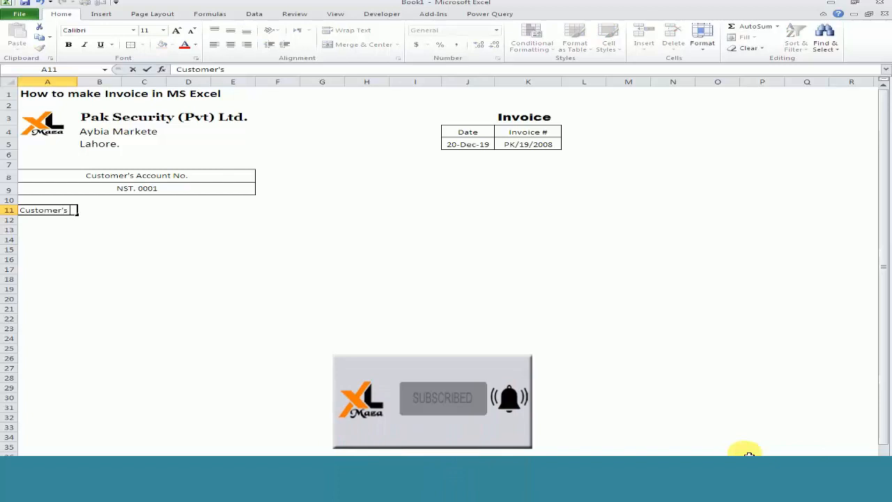
text(s Name)
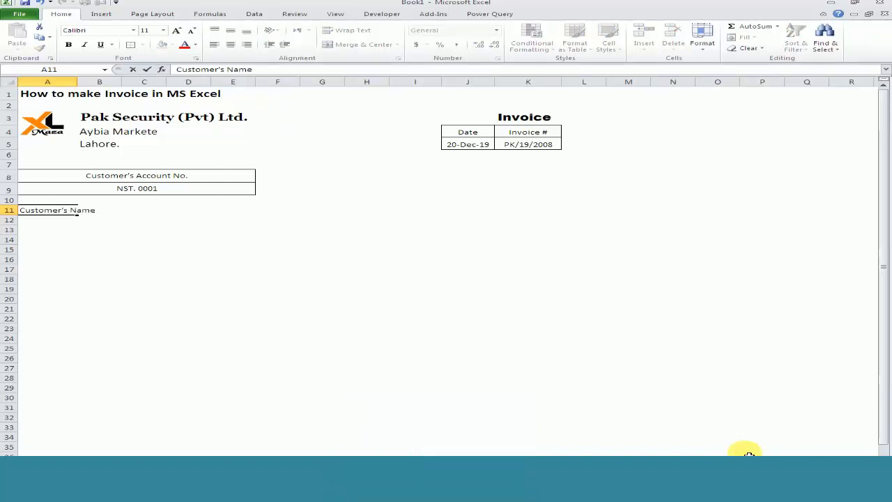
text( & Address)
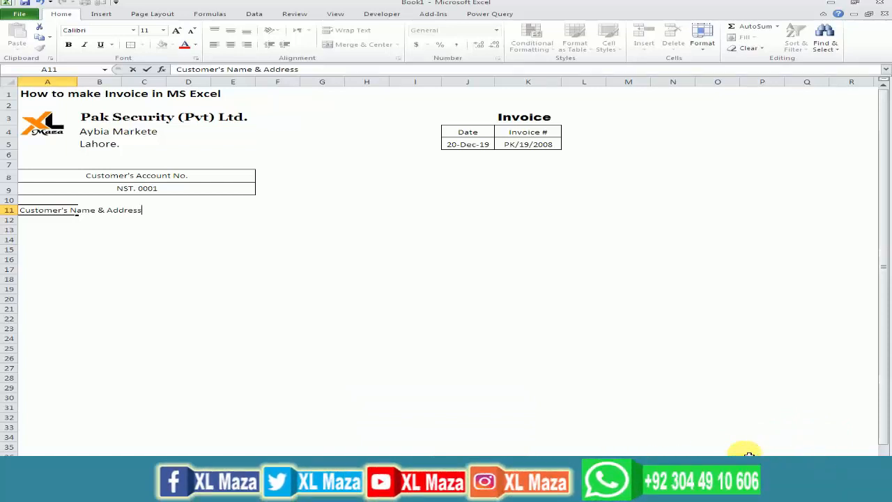
drag(47, 210, 232, 210)
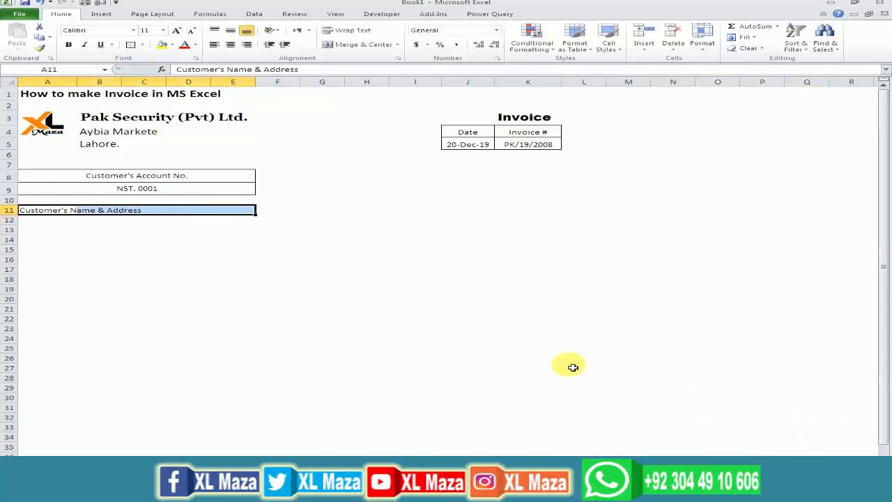
click(329, 55)
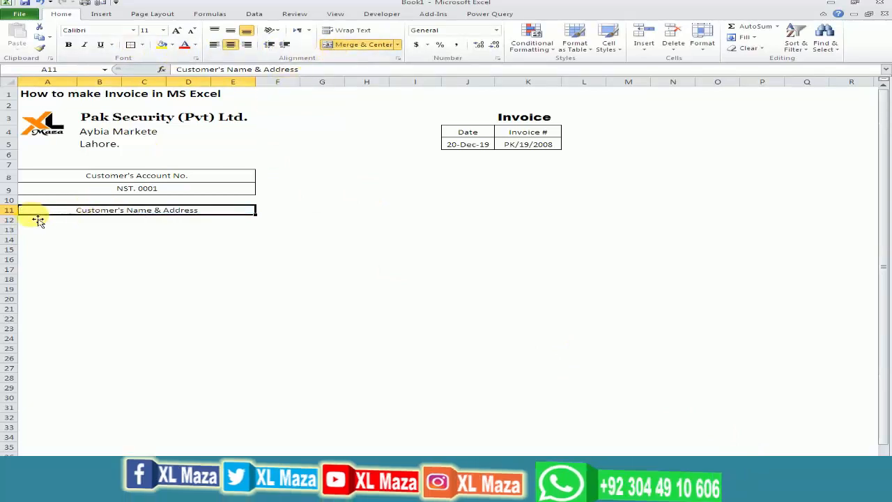
Step: Make row 11 and the account rows 8 and 9 taller
drag(20, 216, 21, 225)
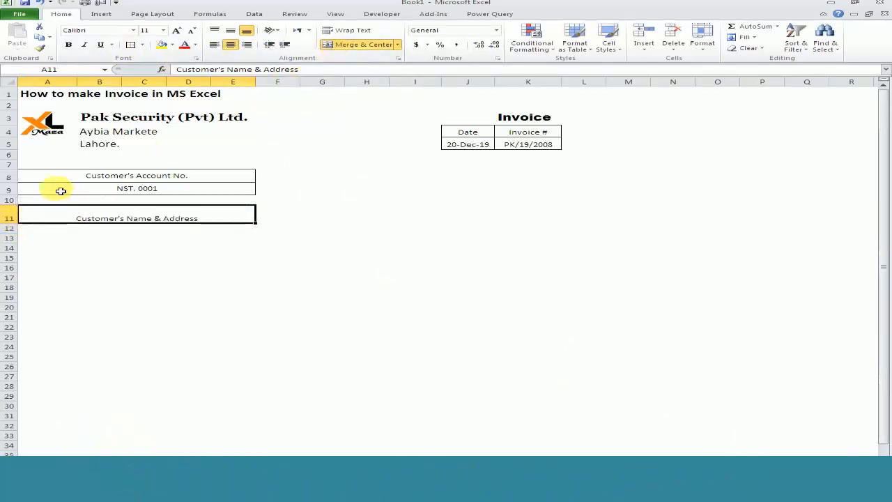
click(26, 180)
drag(20, 183, 17, 207)
click(62, 198)
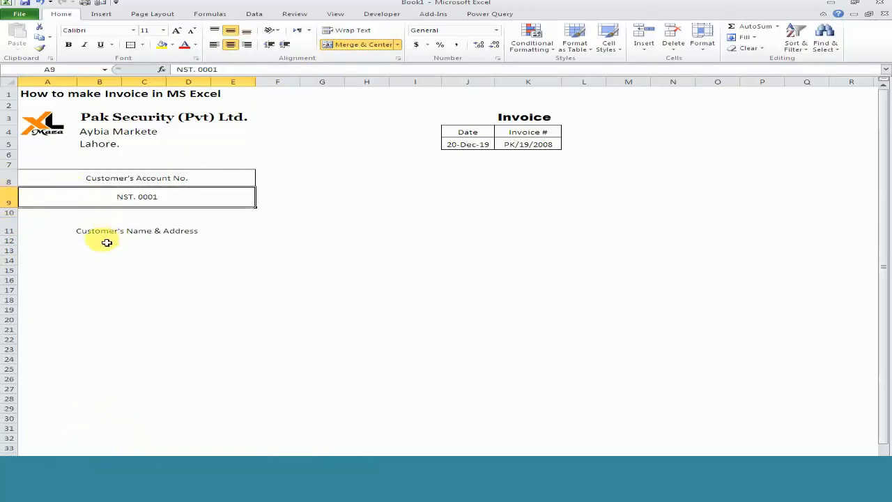
Step: Add a border around the merged Customer's Name & Address label in A11:E11
click(96, 231)
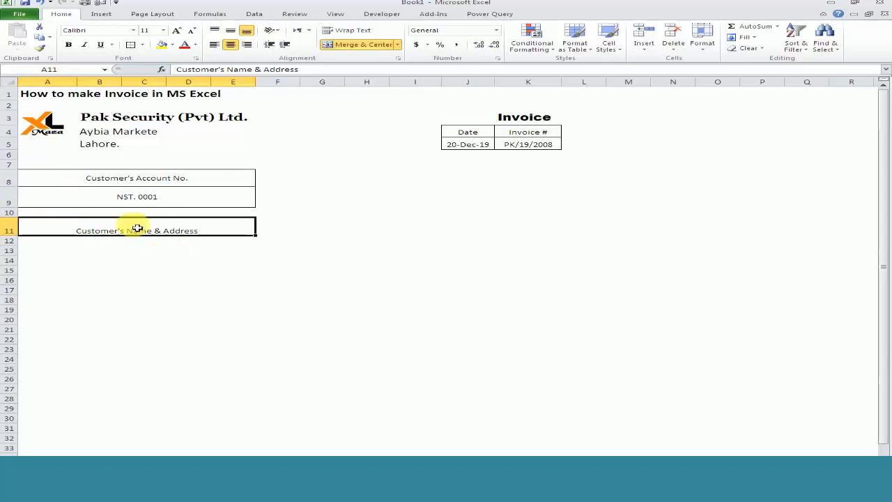
click(130, 46)
key(Return)
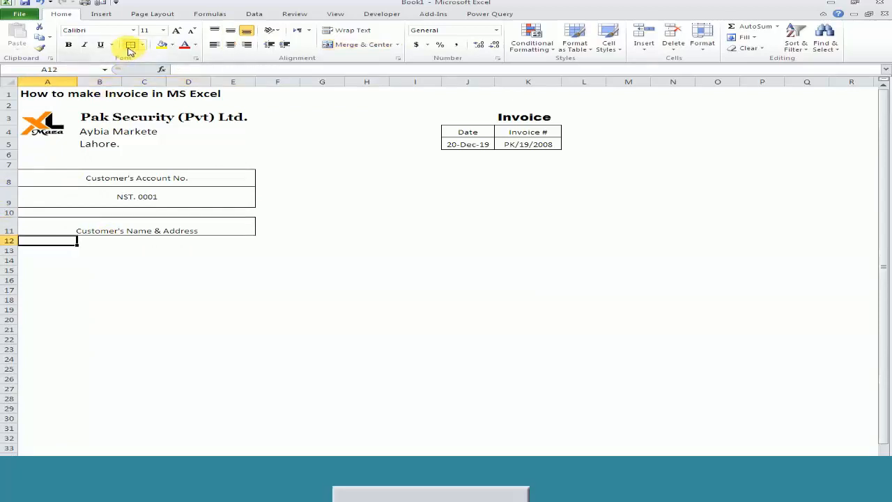
Step: Add an outside border around A12:E17 and merge and center the range into one cell
key(shift+Down)
key(shift+Down)
key(shift+Down)
key(shift+Down)
key(shift+Down)
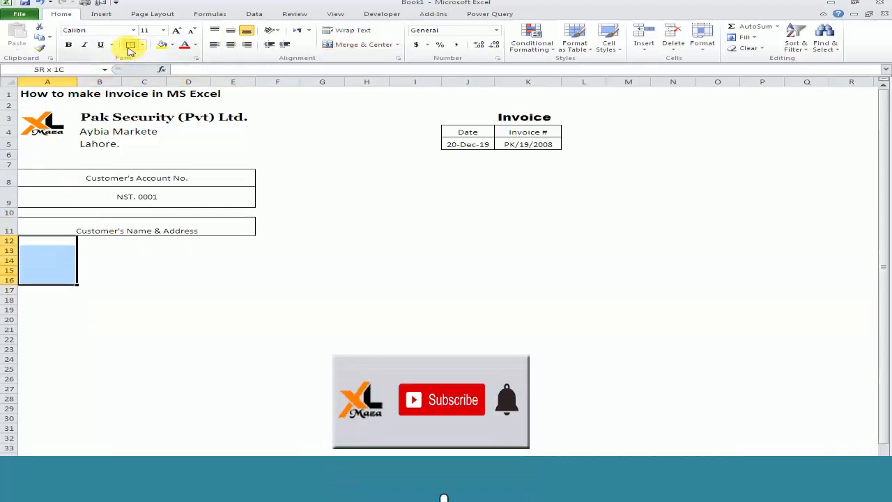
key(shift+Right)
key(shift+Right)
key(shift+Right)
key(shift+Right)
click(130, 46)
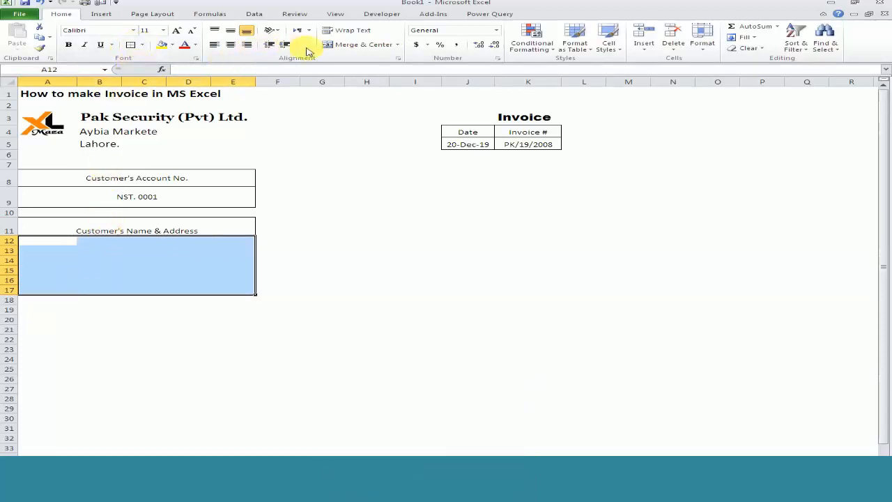
click(340, 46)
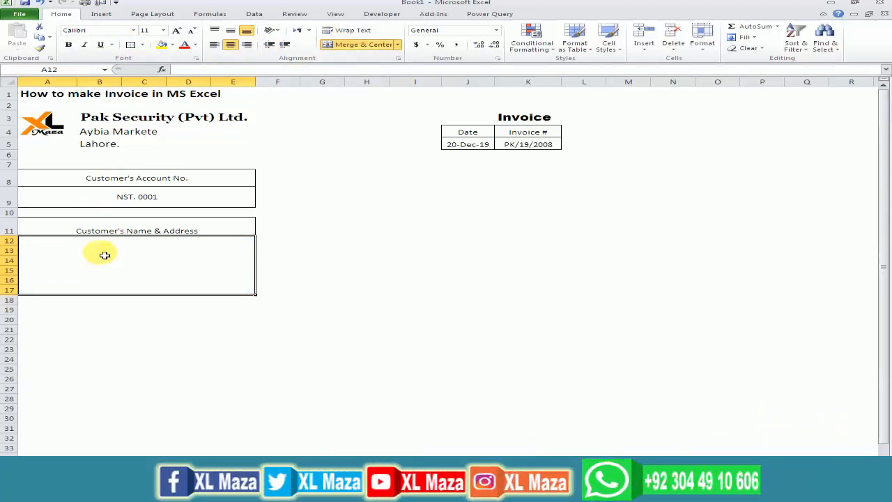
Step: Enter the company name "Nestle Pakistan (pvt) Ltd." in the merged cell A12, with the customer's address on separate lines beneath it
text(Nes)
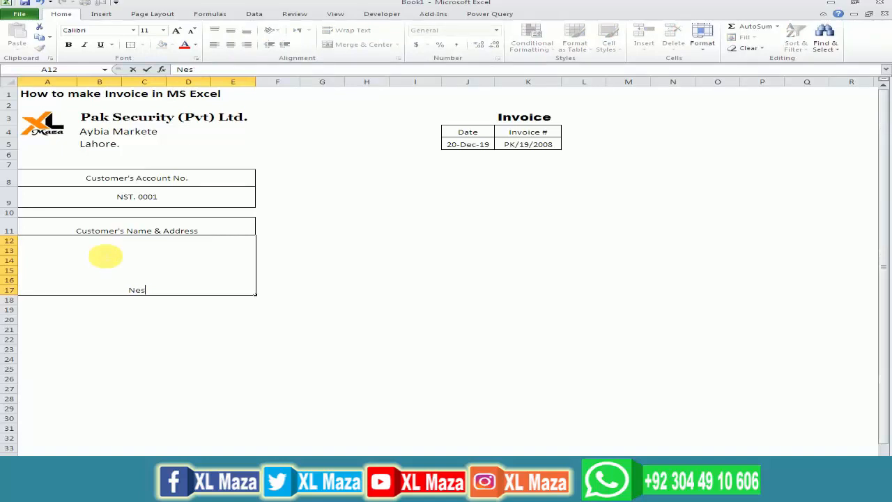
text(T)
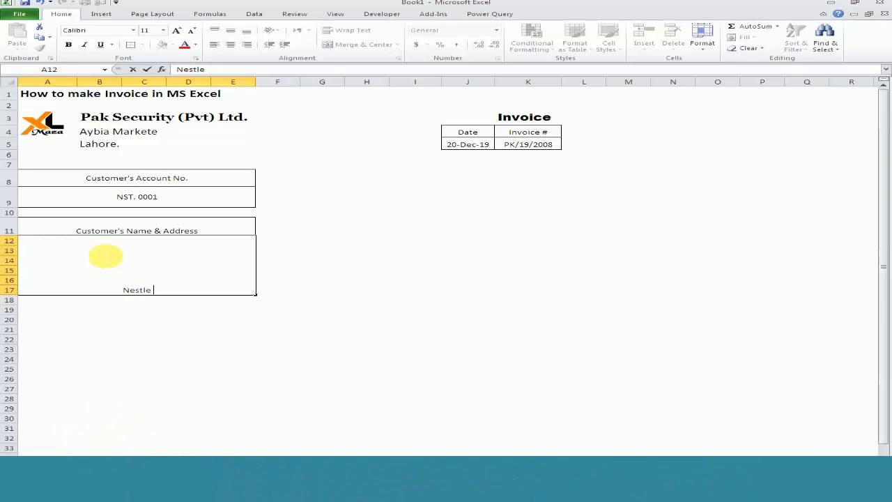
text(le Pakistan )
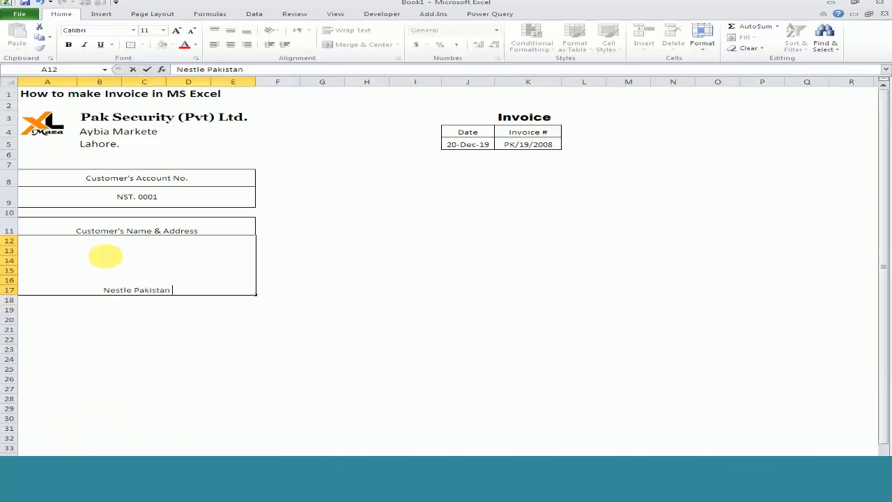
text((pvt)
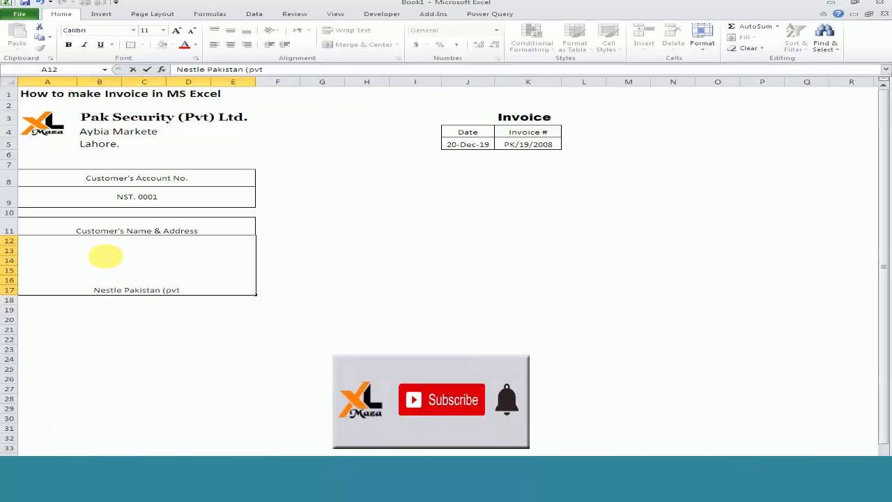
text() Lted)
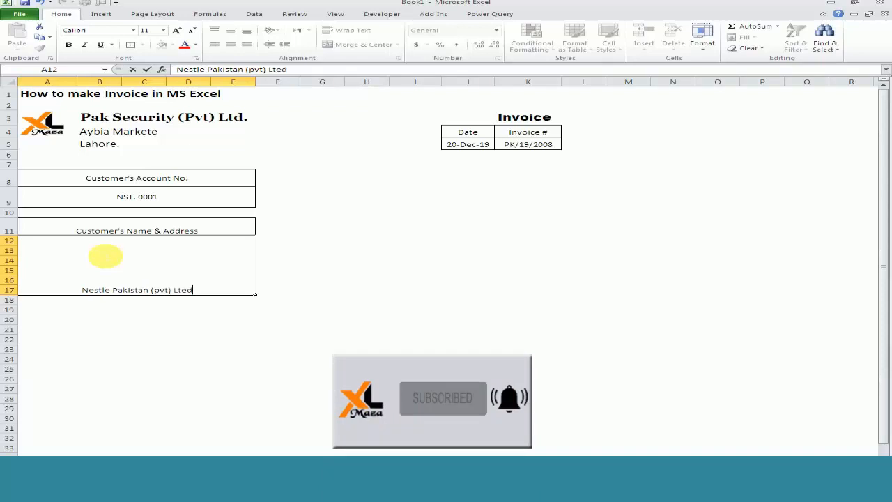
key(BackSpace)
key(BackSpace)
text(d.)
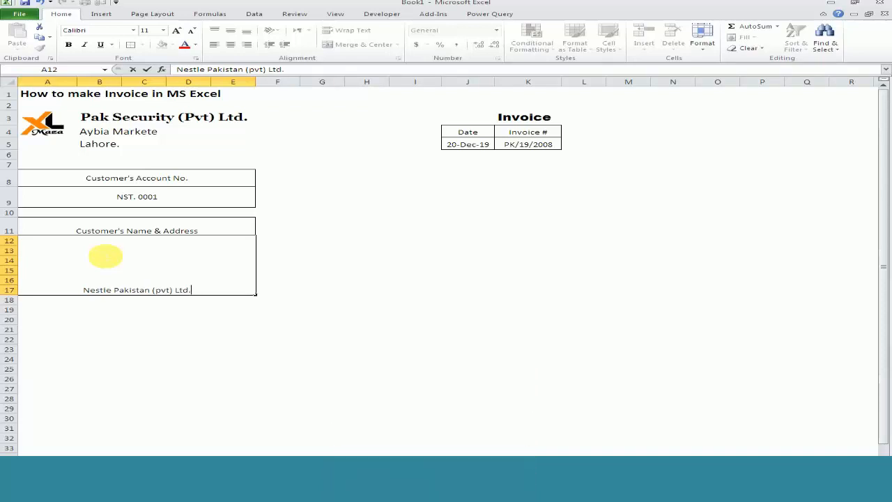
key(alt+Return)
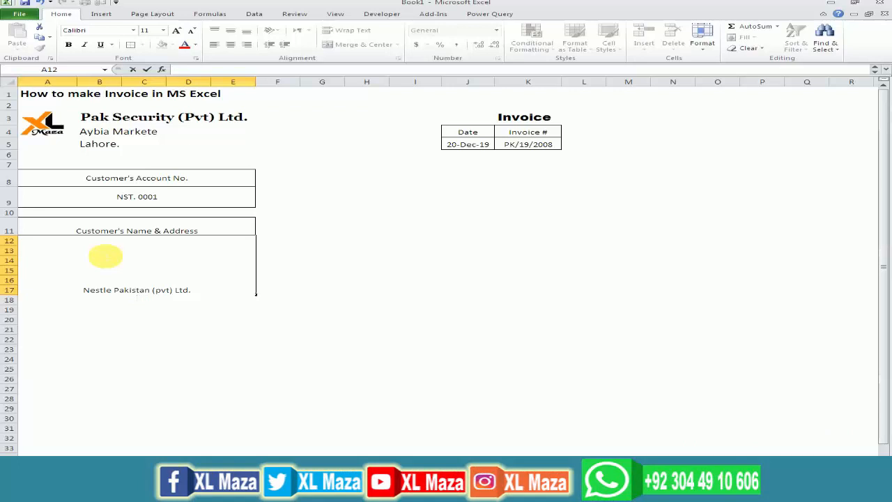
text(115-Gulberg III)
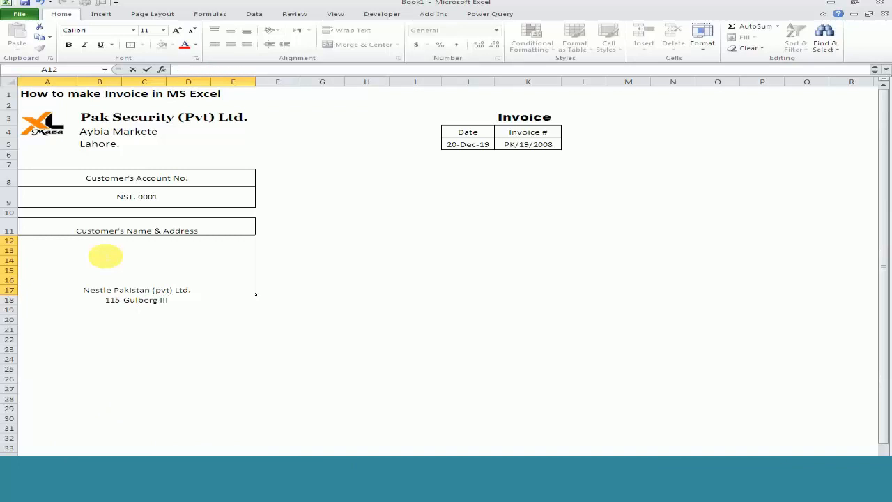
key(Return)
Step: Left-align the customer name and address in A12 and middle-align them vertically
key(Up)
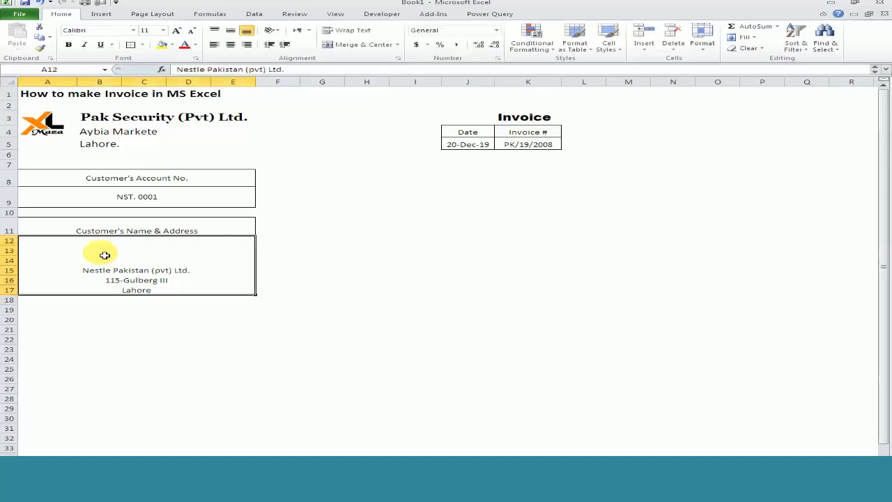
click(214, 44)
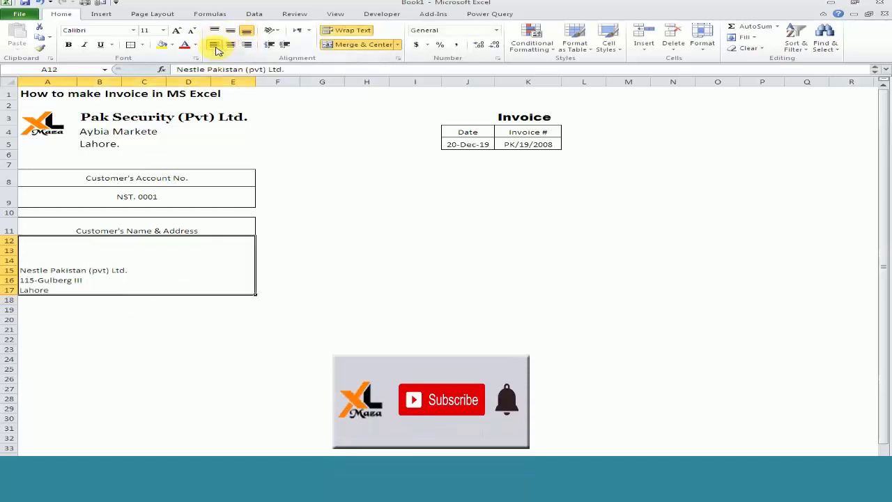
click(231, 31)
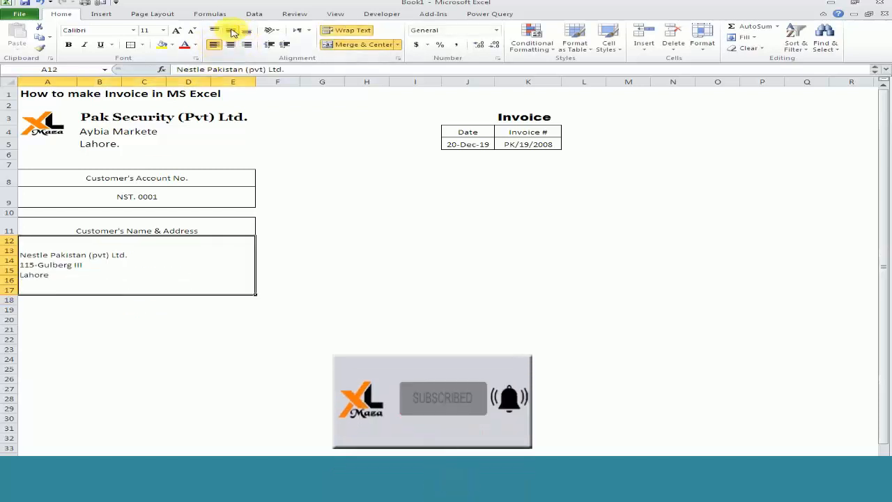
Step: Left-align the "Customer's Name & Address" label in A11 and middle-align it vertically
key(Up)
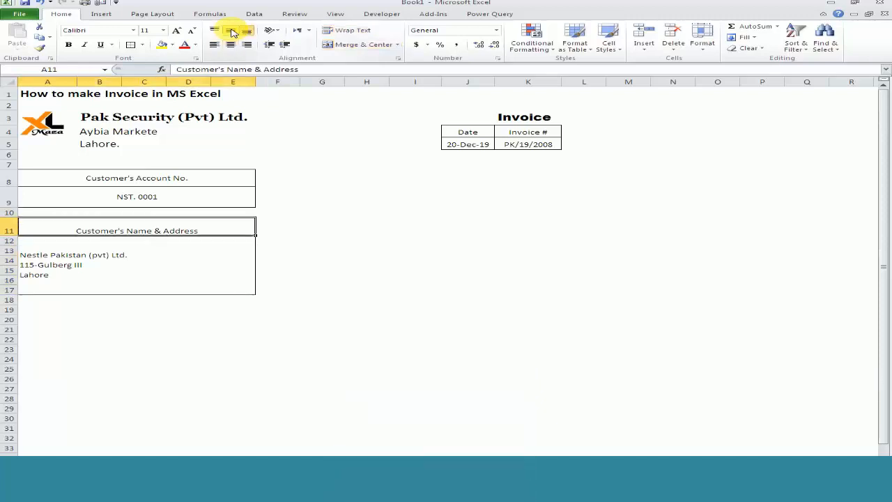
click(214, 44)
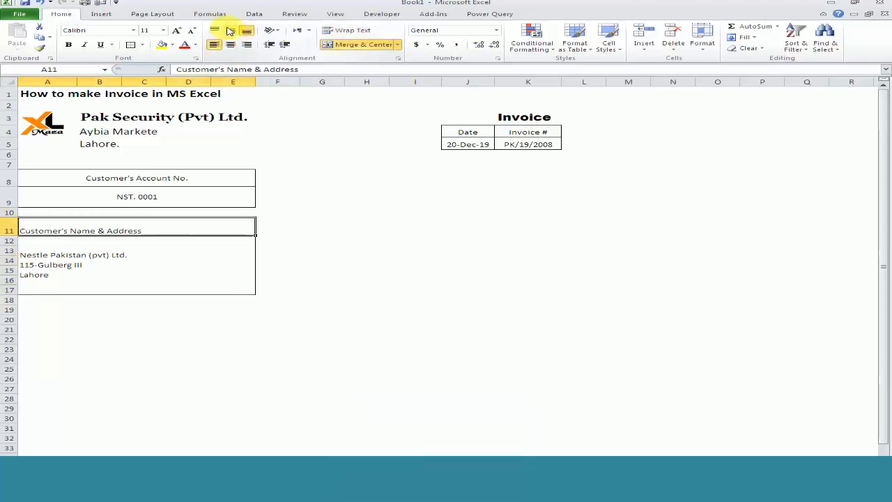
click(230, 31)
Step: Shorten the customer address box in A12 by shrinking rows 16 and 17, and set its font size to 12
key(Down)
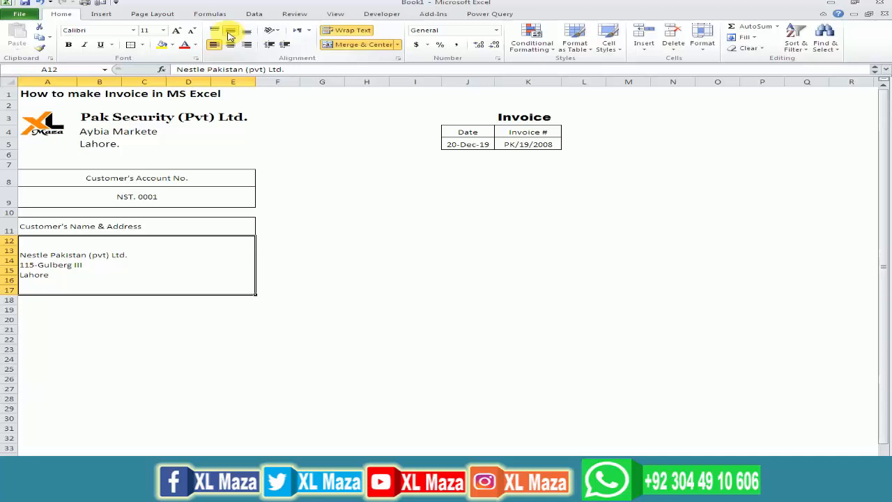
drag(21, 298, 22, 274)
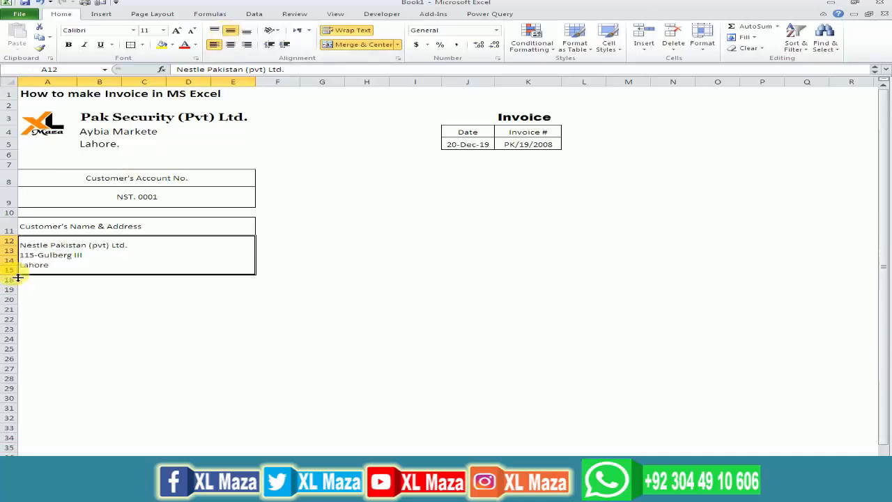
click(180, 32)
click(181, 32)
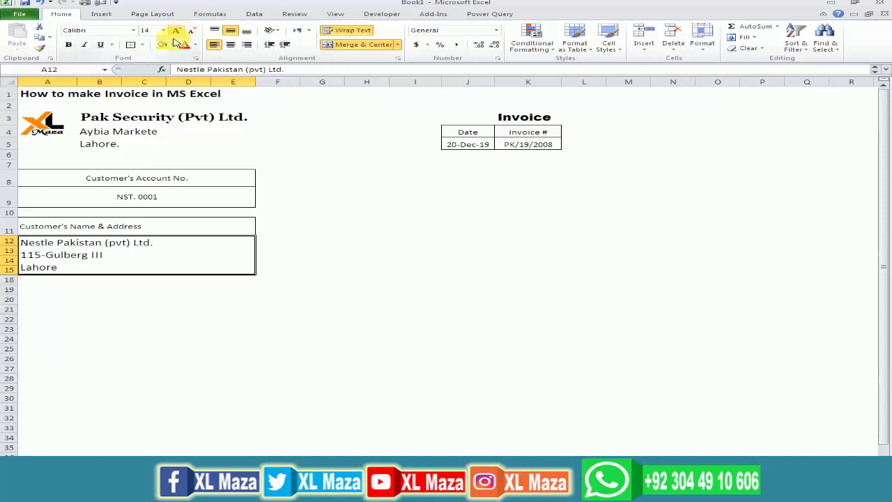
click(192, 32)
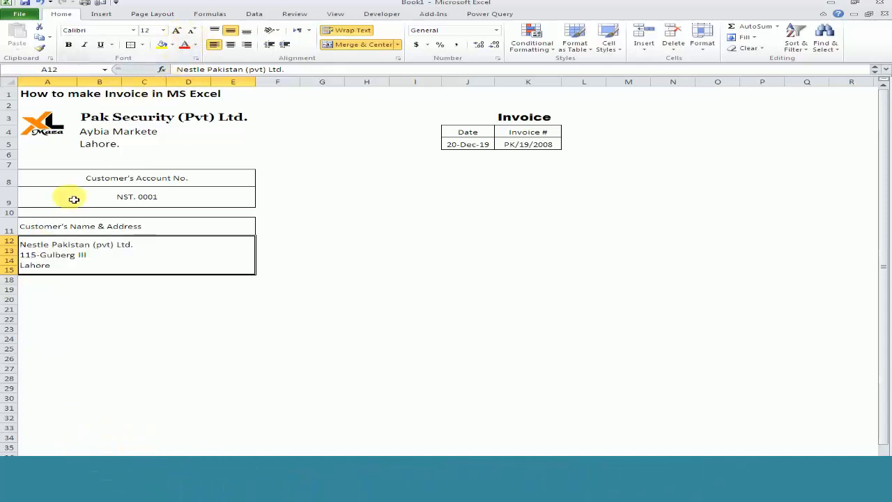
drag(20, 279, 20, 283)
Step: Set the font size of the customer account and name label cells in A8:E11 to 12
click(38, 225)
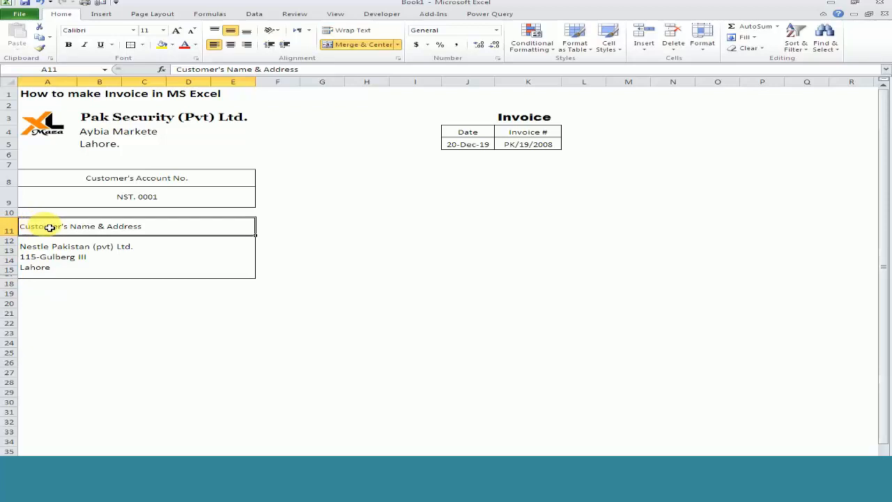
key(Up)
key(Up)
key(Up)
key(shift+Down)
key(shift+Down)
key(shift+Down)
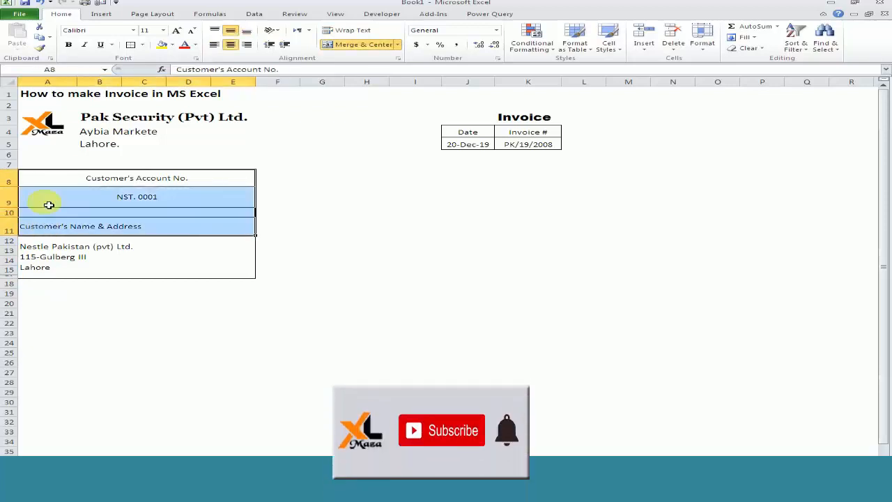
click(146, 30)
text(12)
key(Return)
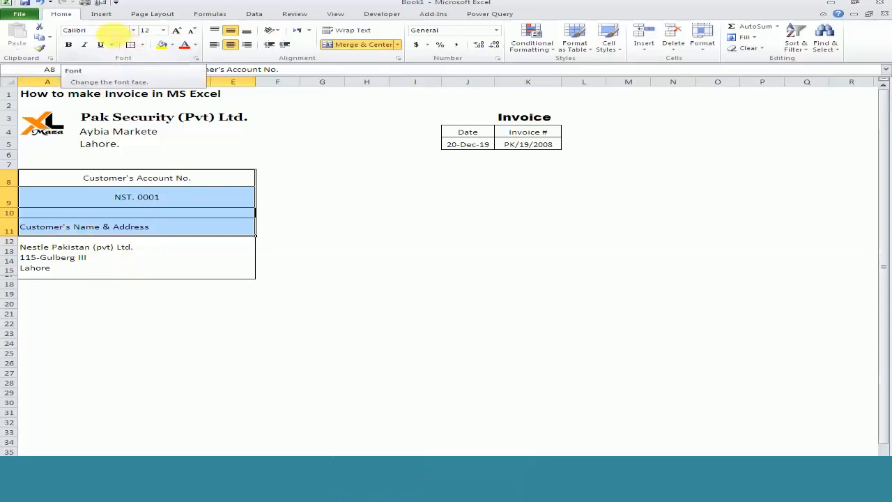
Step: Change the font of A8:E11 and of the customer address cell A12 to Arial
click(105, 30)
text(Arial)
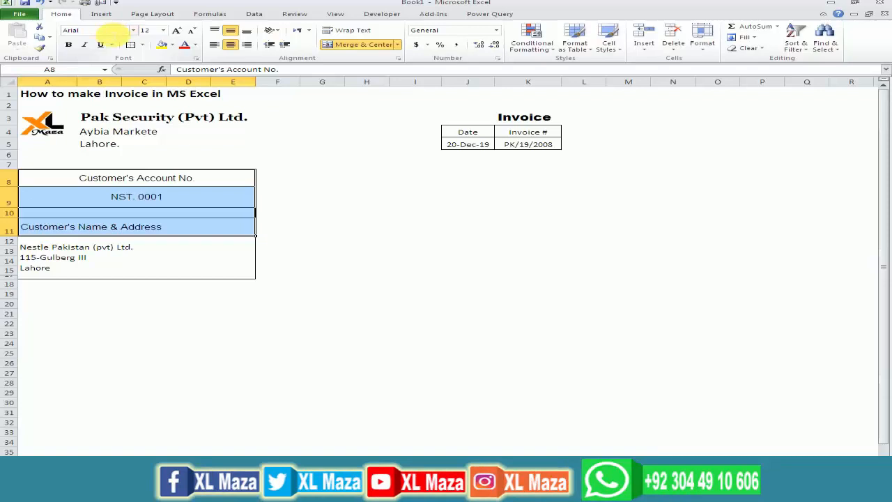
click(70, 243)
click(99, 29)
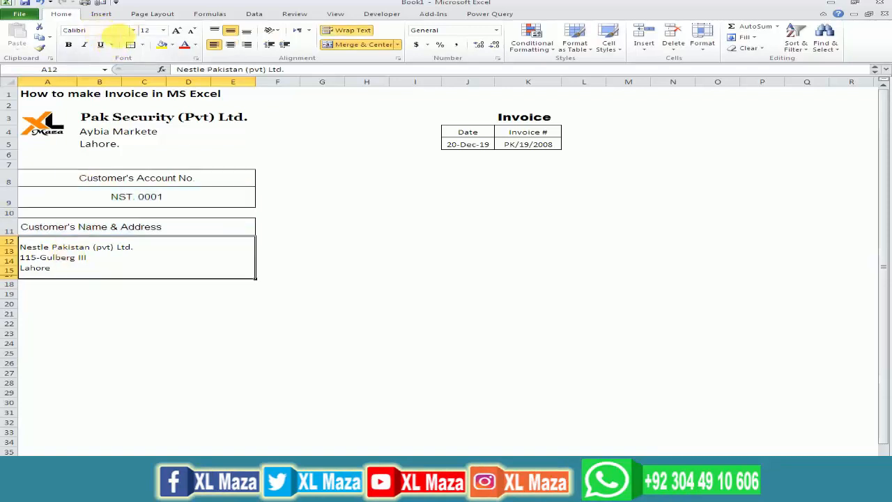
text(Arial)
key(Return)
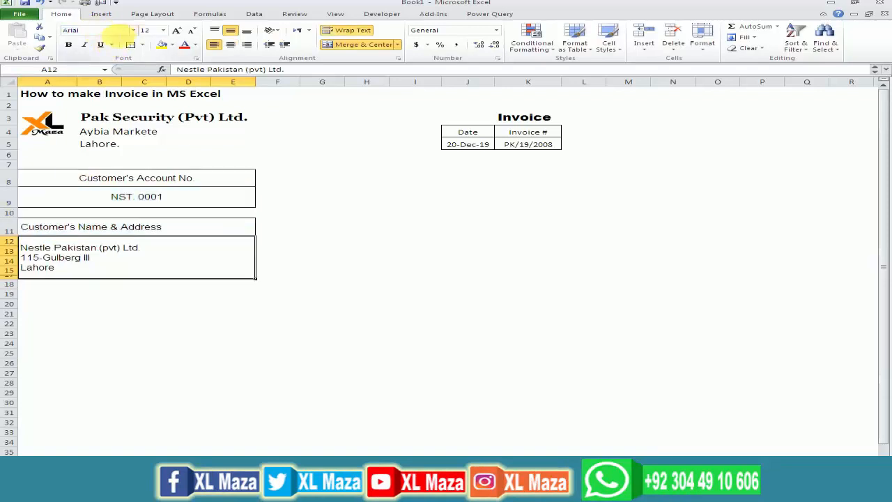
Step: Change the font of the Date and Invoice # block in J4:K5 to Arial
drag(471, 134, 532, 143)
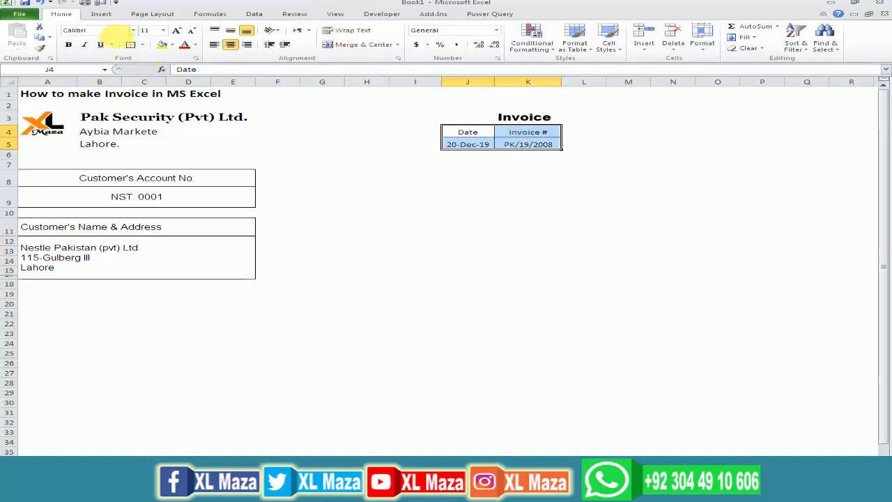
click(97, 30)
text(Arial)
key(Return)
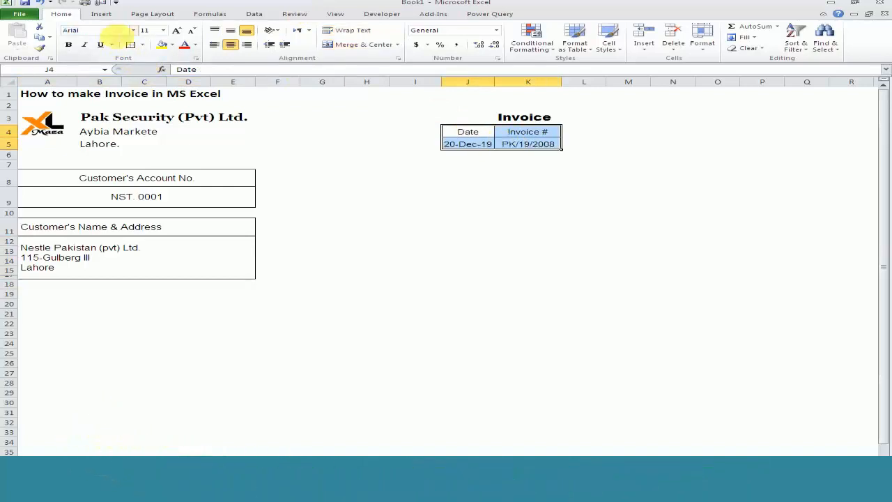
Step: Enter the label "Client's P.O No." in cell G12, beside the customer address box
click(89, 274)
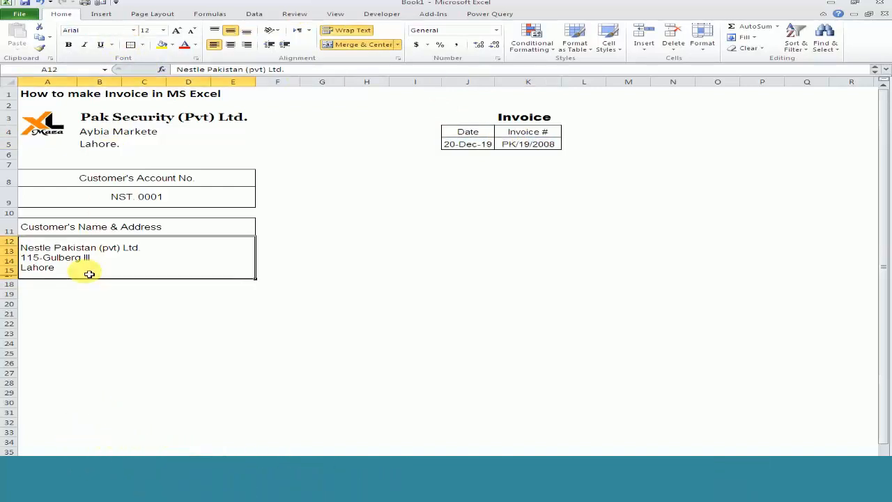
key(Right)
key(Right)
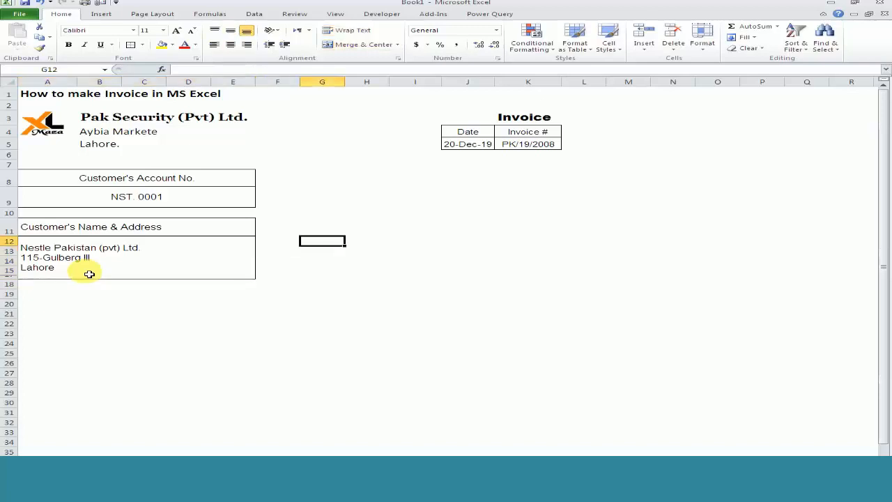
text(Client)
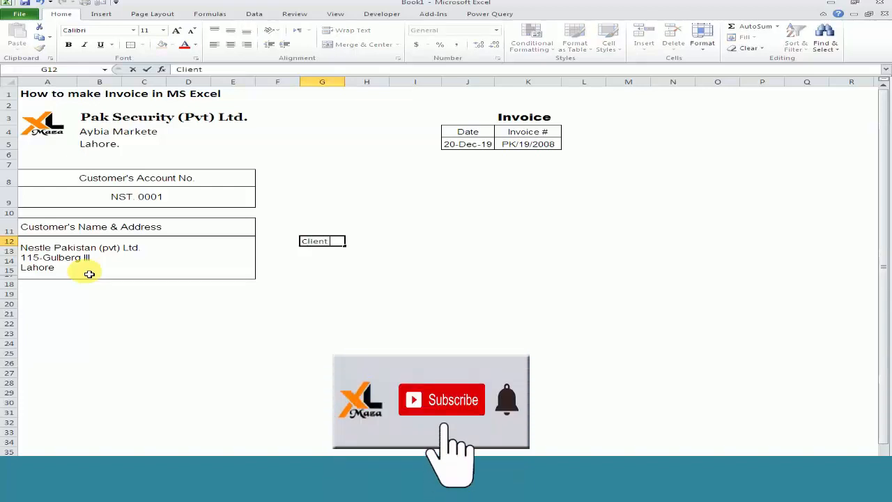
text('s P)
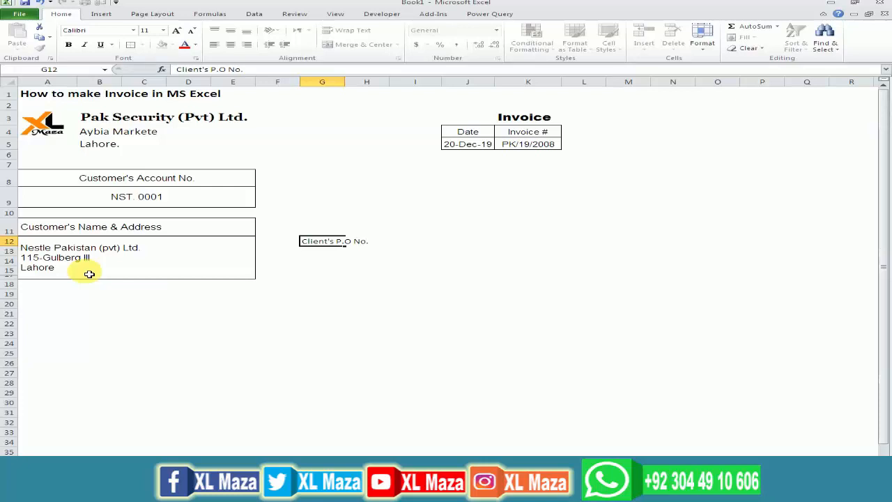
text(.O No.)
key(Tab)
key(Tab)
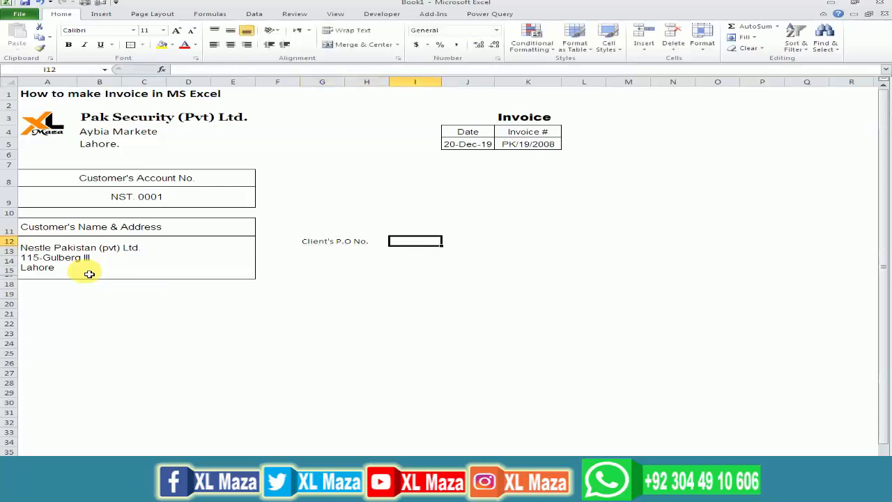
Step: Enter the label "Invoice Period" in cell I12
text(In)
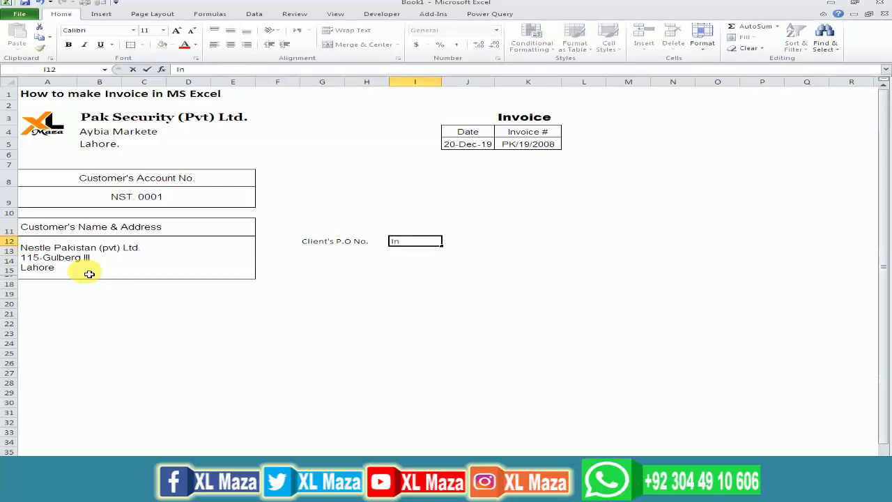
text(voice Per)
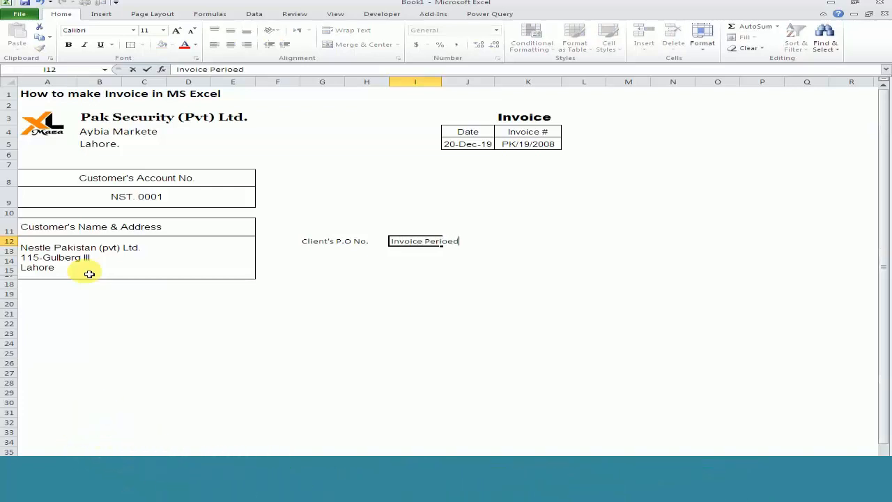
text(i)
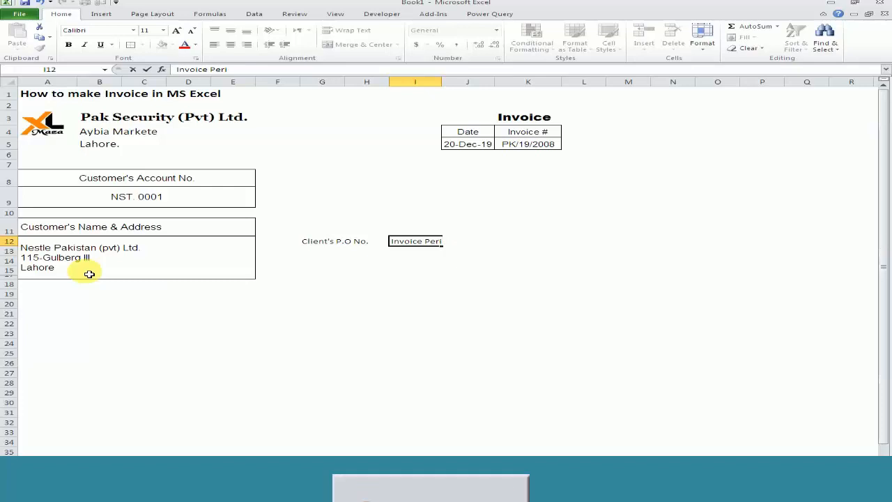
text(od)
key(Return)
Step: Enter the client's purchase order number in G13, beneath the "Client's P.O No." label
key(Up)
key(Left)
key(Left)
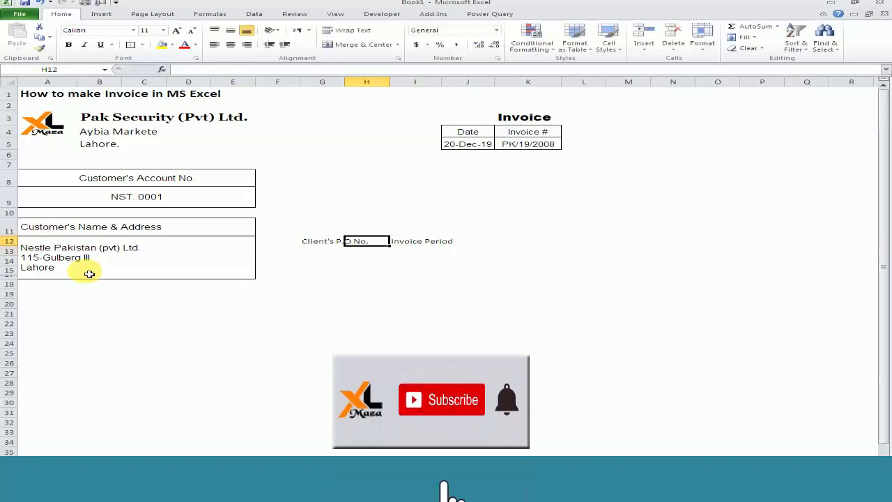
key(Down)
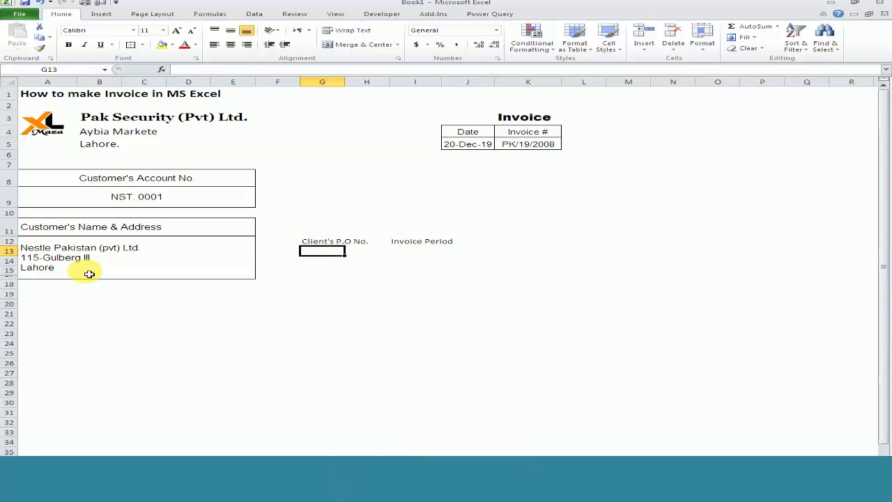
text(14525482)
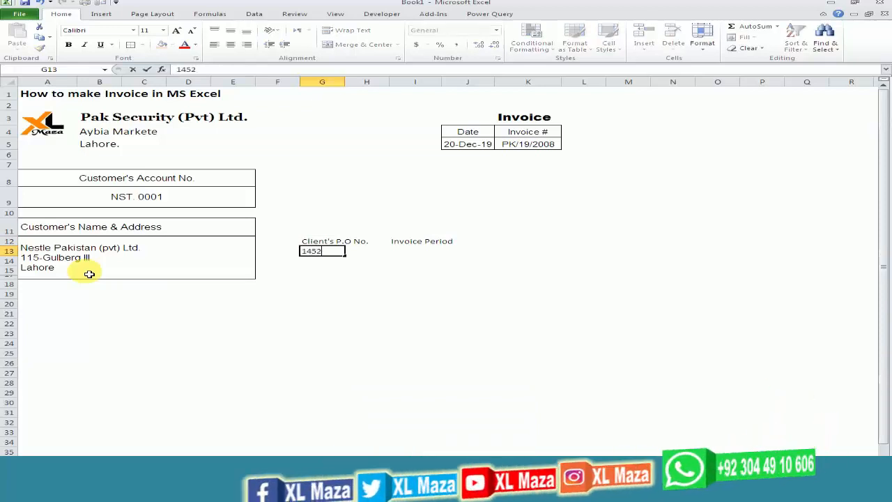
key(Right)
key(Right)
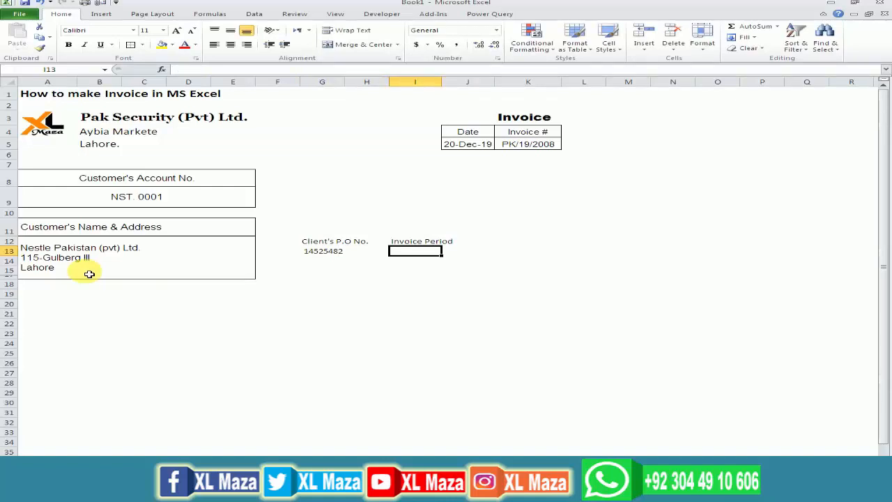
Step: Enter "Nov to Dec 2019" in I13 as the invoice period
text(Npov)
key(BackSpace)
key(BackSpace)
key(BackSpace)
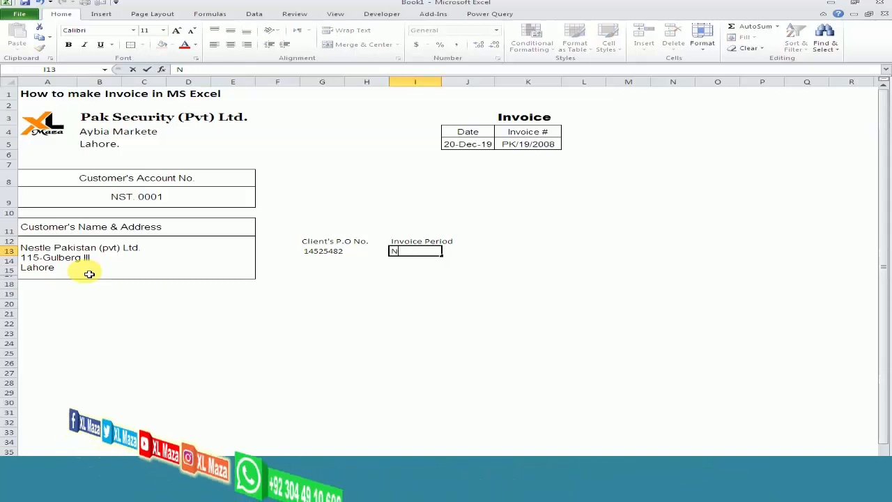
text(ov to)
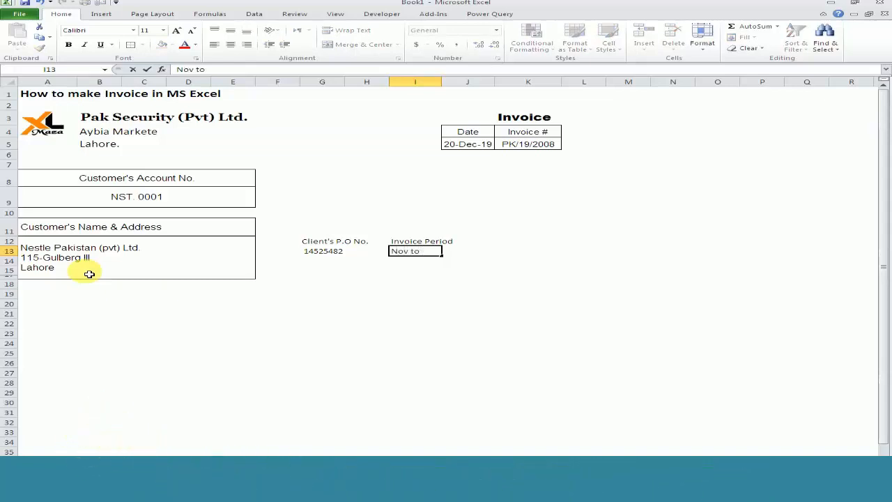
text( Dec 2019)
key(Return)
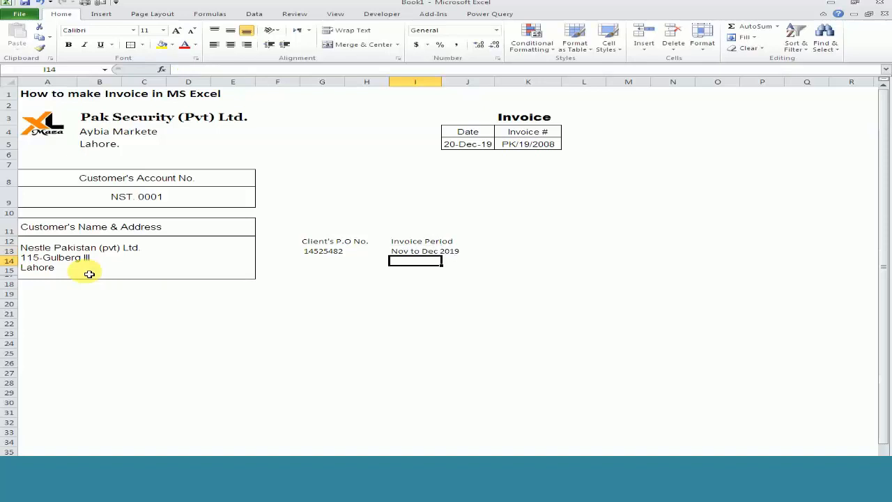
Step: Move the P.O. number and invoice period block from G12:I13 one row down to G13:I14
key(Up)
key(Up)
key(Left)
key(Left)
key(shift+Down)
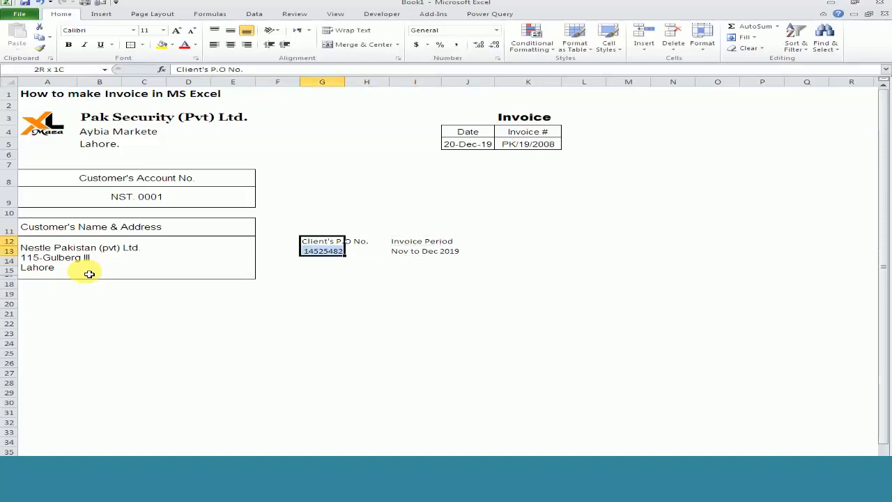
key(shift+Right)
key(shift+Right)
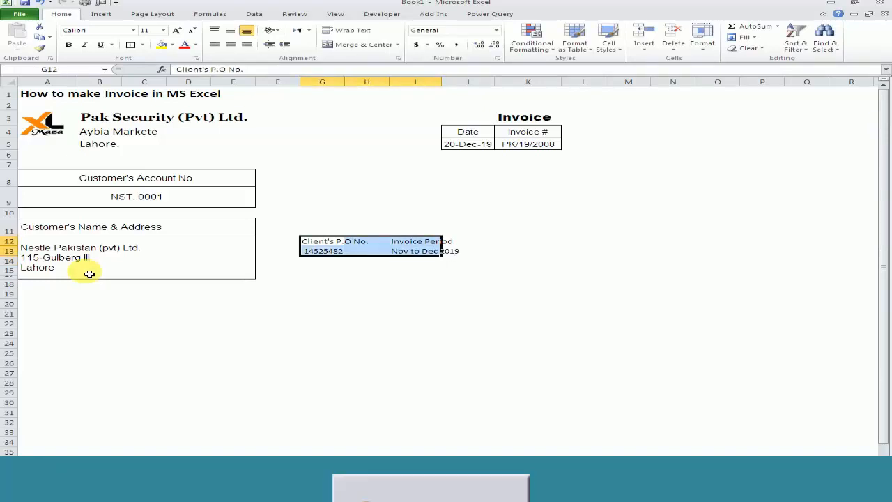
key(ctrl+c)
key(Down)
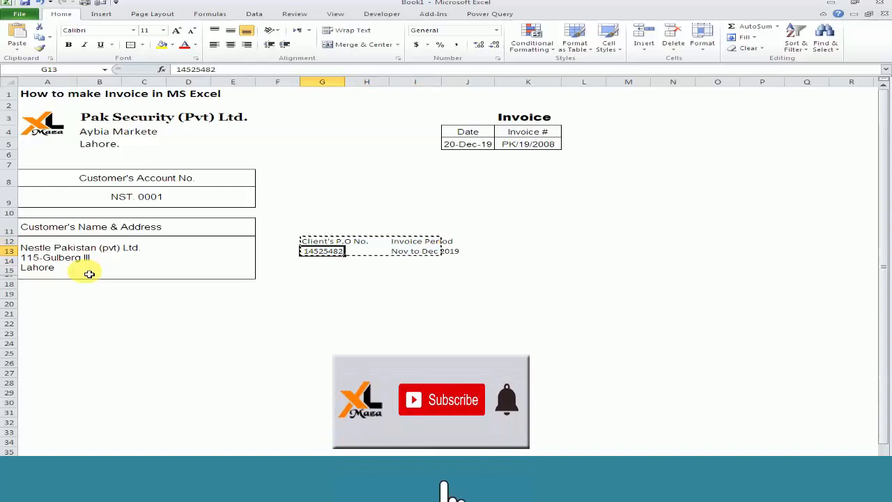
key(ctrl+v)
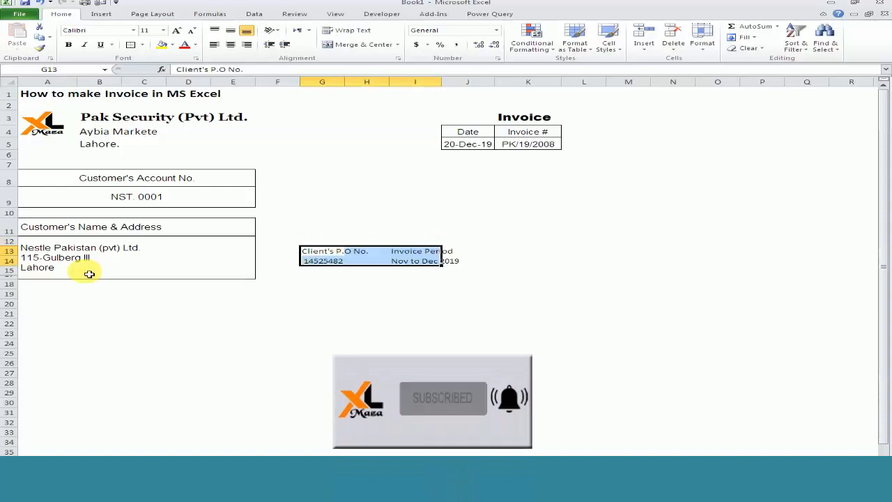
Step: Set the height of rows 13 and 14 to 25
key(alt+h)
key(o)
key(h)
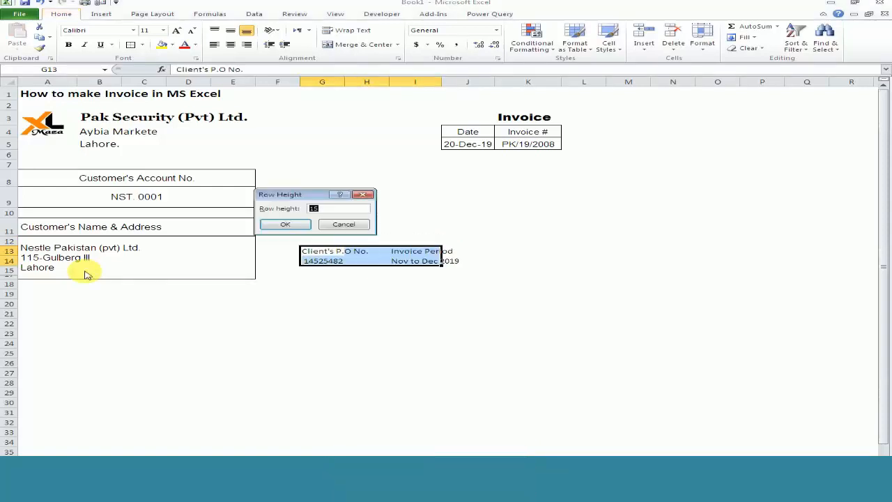
text(25)
key(Return)
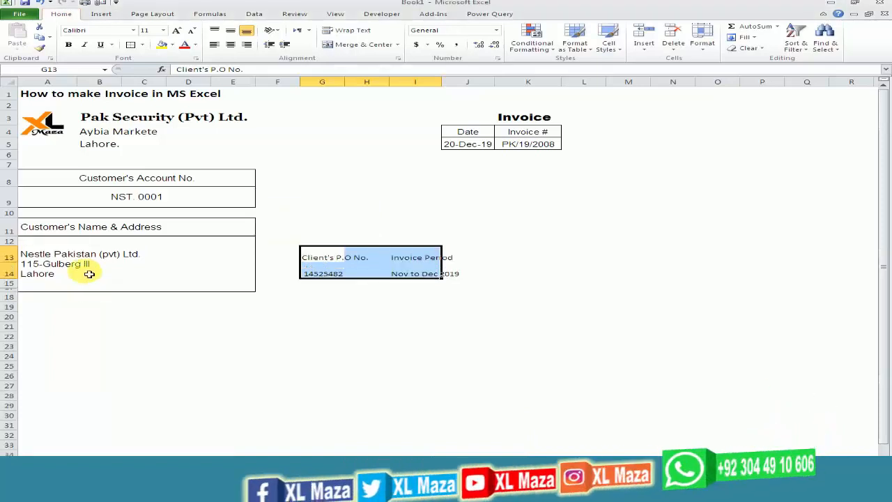
Step: Center the contents of G13:I14 vertically and horizontally, and widen column I
click(230, 30)
click(232, 44)
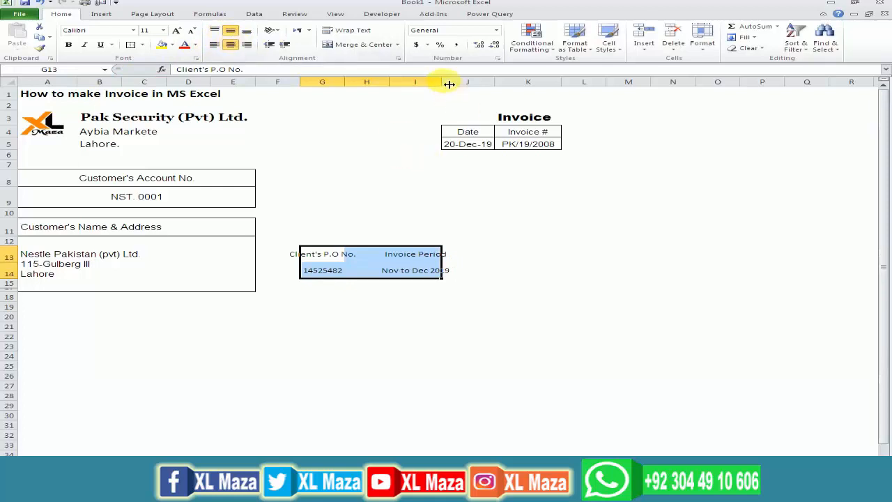
drag(442, 82, 455, 82)
Step: Merge and center the "Client's P.O No." label across G13:H13 and apply all borders to G13:I14
click(339, 258)
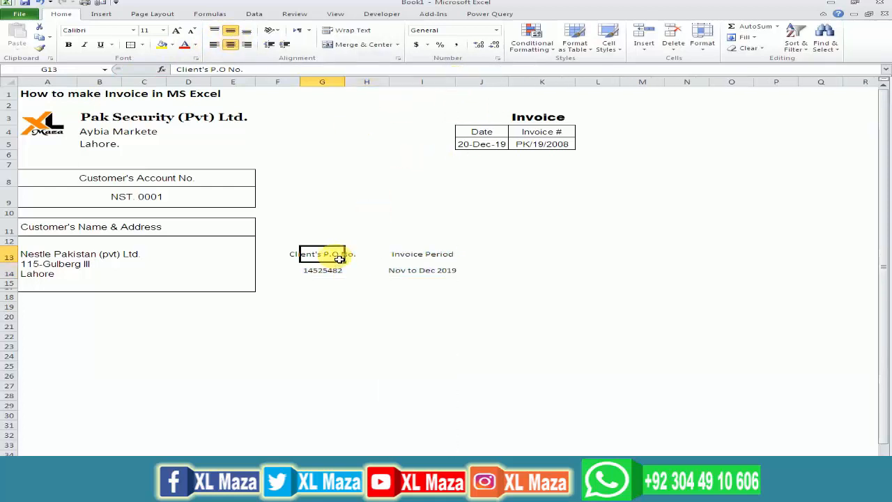
drag(340, 258, 347, 258)
click(351, 44)
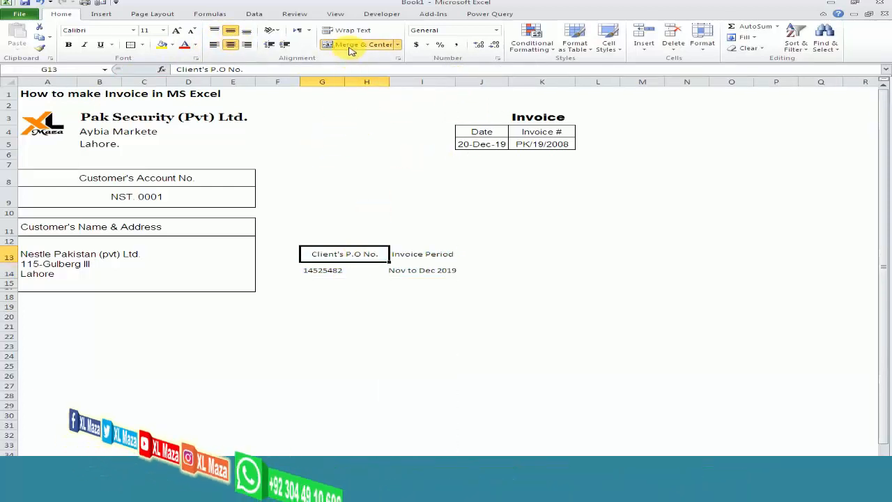
key(shift+Down)
key(shift+Right)
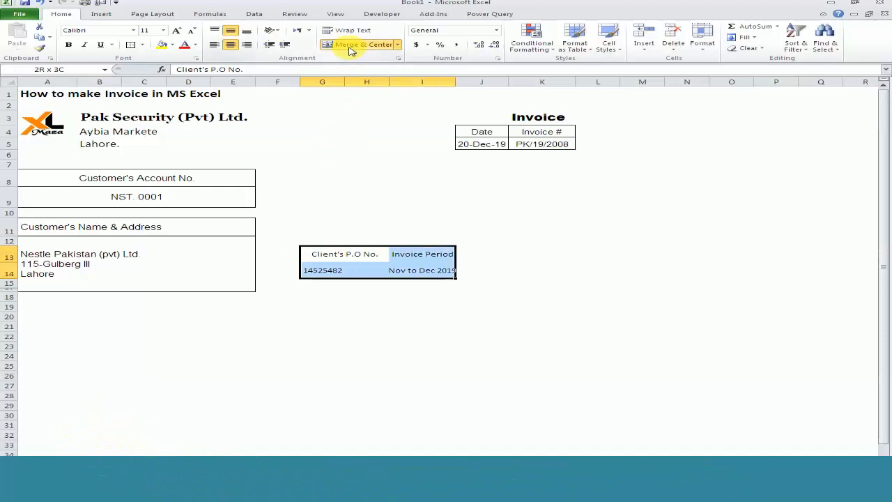
Step: Unmerge the "Client's P.O No." label cell G13:H13
click(368, 255)
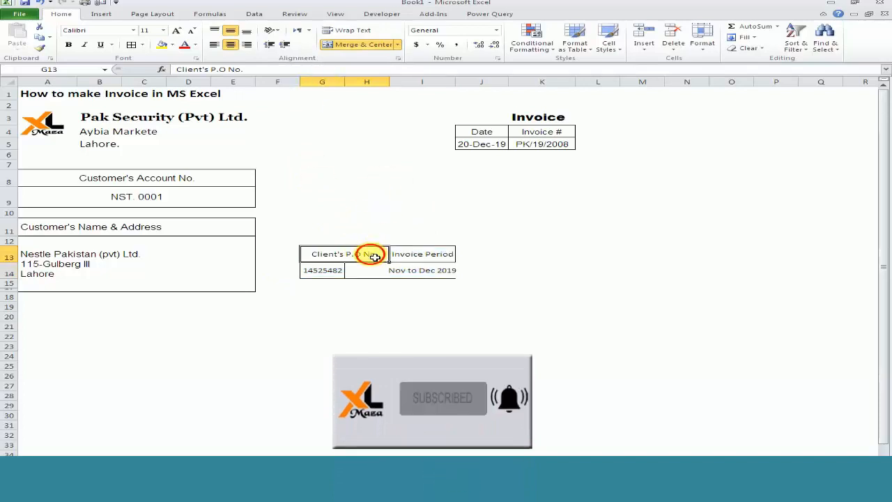
click(366, 45)
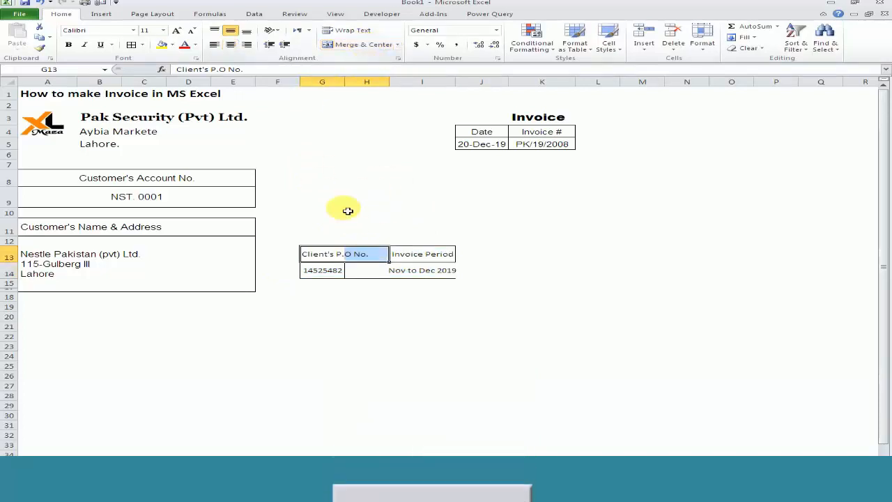
click(368, 255)
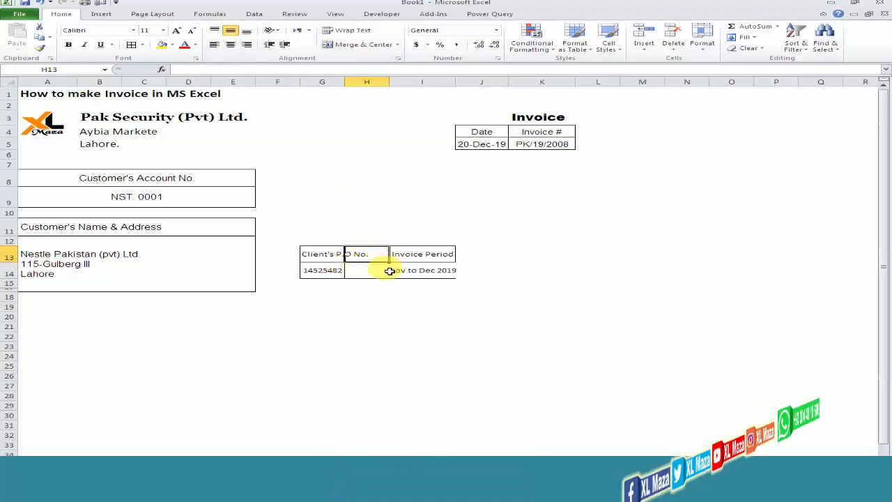
Step: Merge and center the purchase order number across G14:H14 and the "Client's P.O No." label across G13:H13
drag(336, 272, 380, 273)
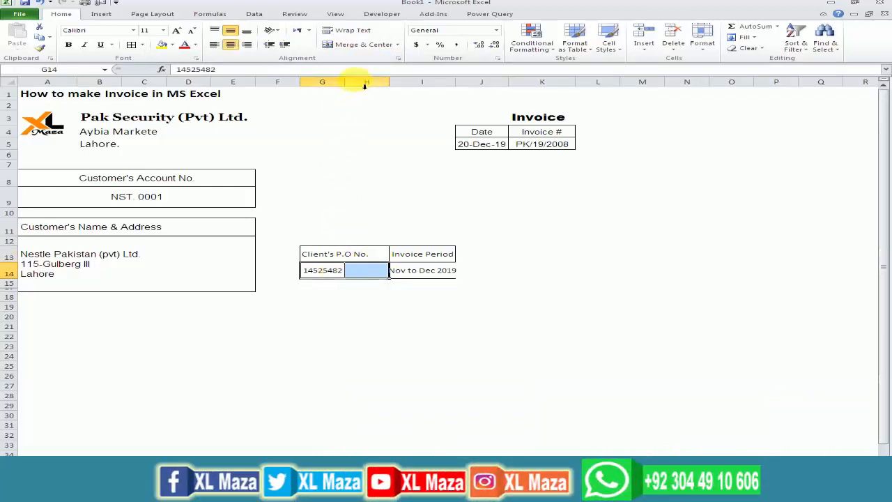
click(347, 45)
key(Up)
key(shift+Right)
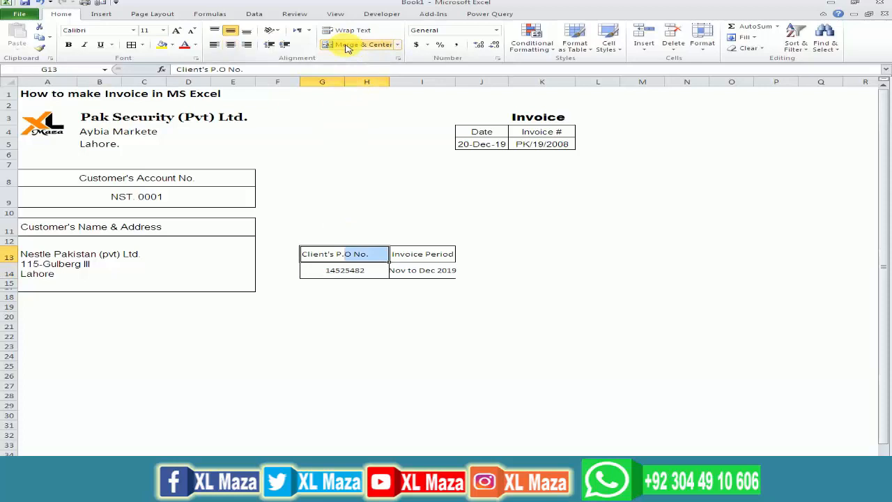
click(347, 45)
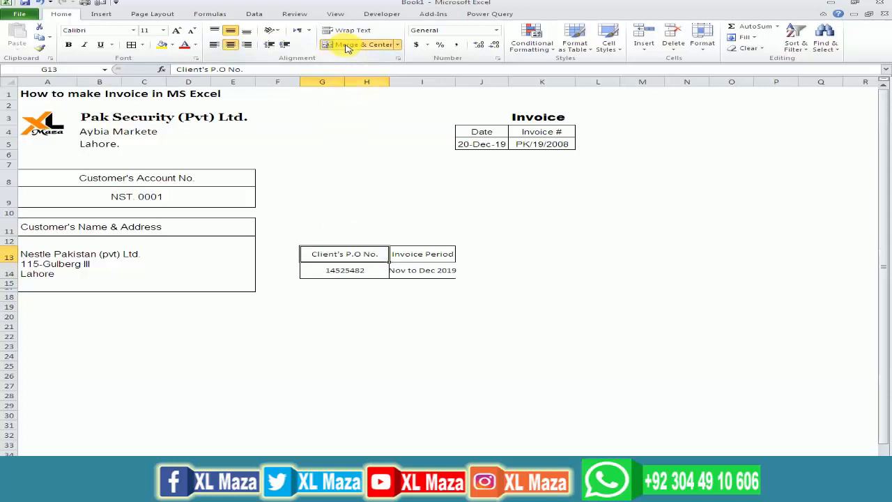
Step: Widen column I further so the invoice period text fits inside its bordered cell
key(Right)
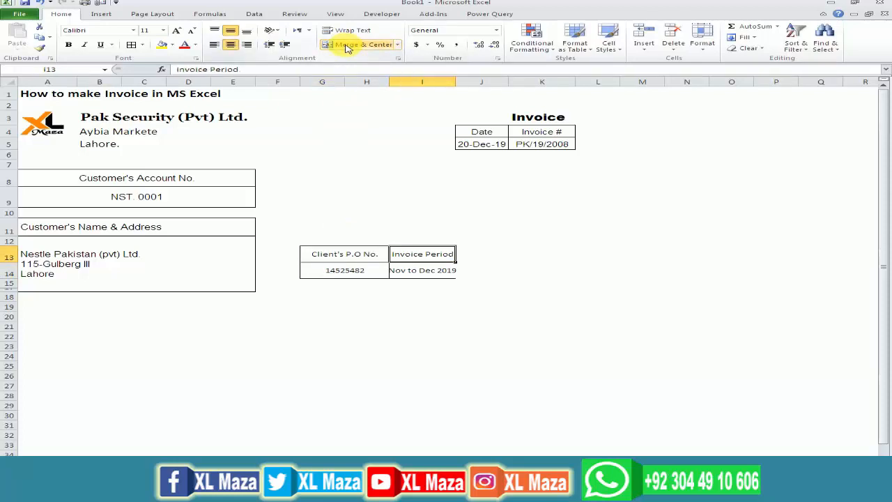
click(481, 82)
drag(457, 82, 471, 82)
key(Down)
key(Down)
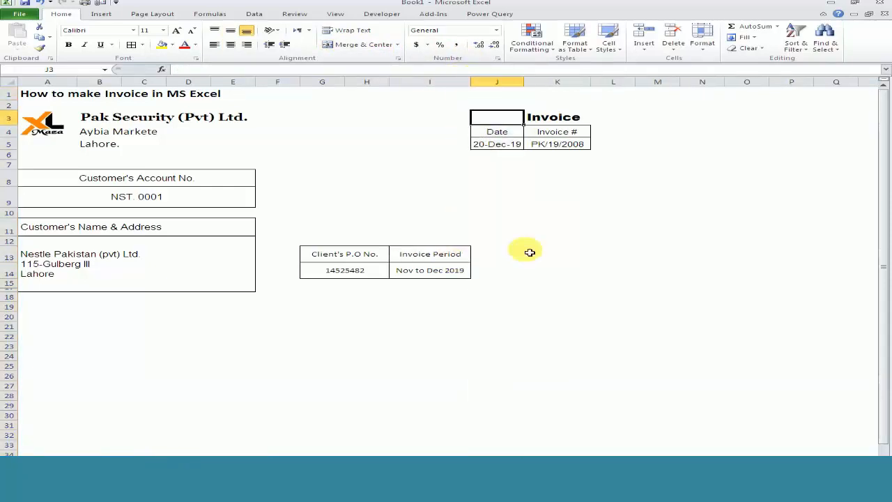
Step: Move the "Invoice" title with its date and invoice number block from J3:K5 to G3:H5
key(Left)
key(Left)
key(Down)
key(Down)
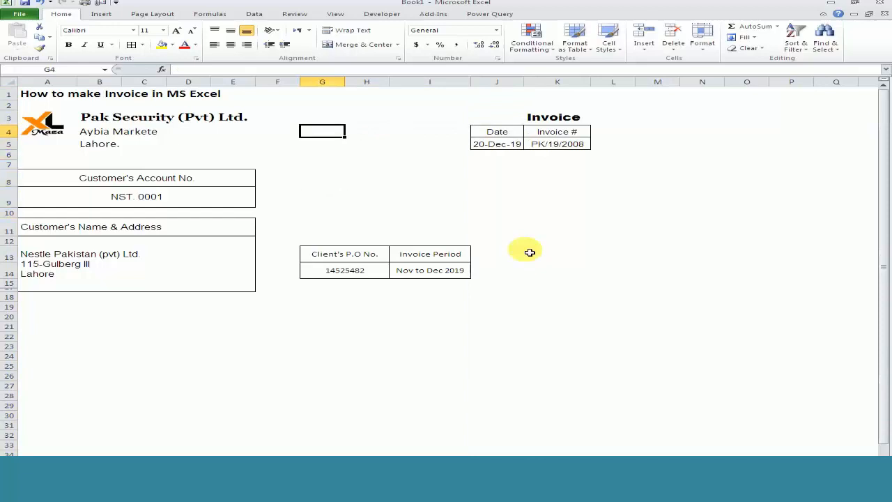
key(Right)
key(Right)
key(Up)
key(Right)
key(Right)
key(Left)
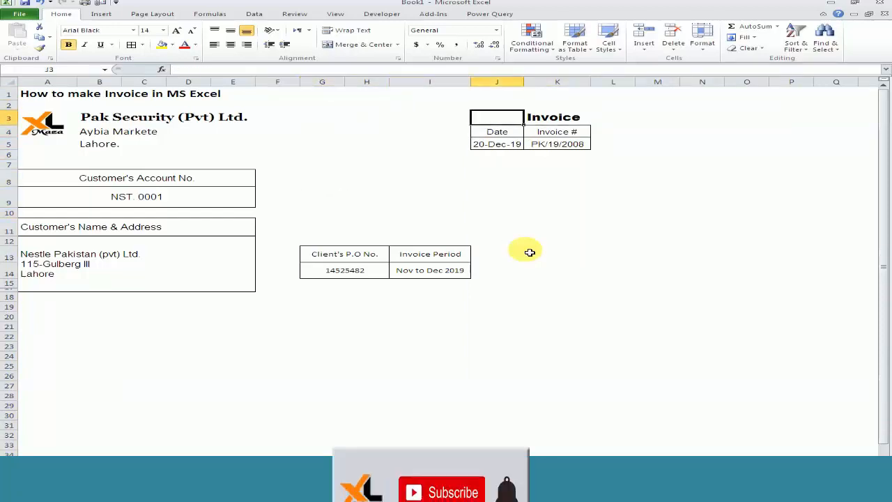
key(shift+Right)
key(shift+Down)
key(shift+Down)
key(ctrl+c)
key(Left)
key(Left)
key(Left)
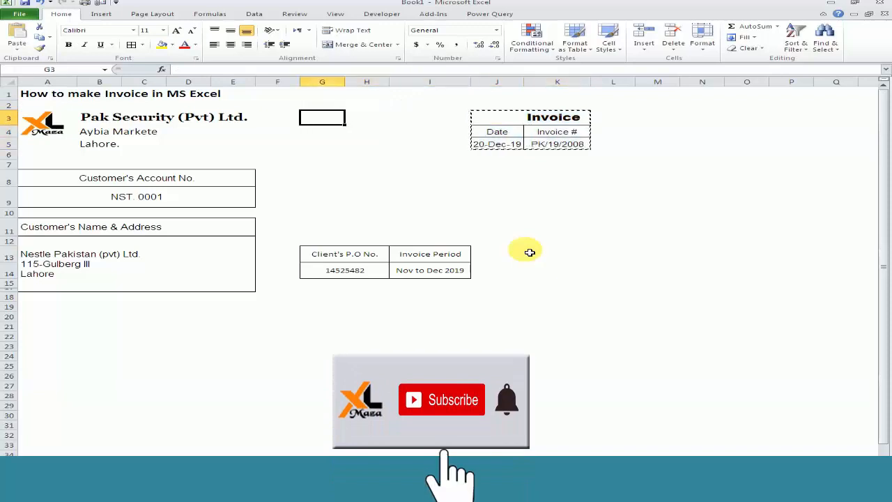
key(ctrl+v)
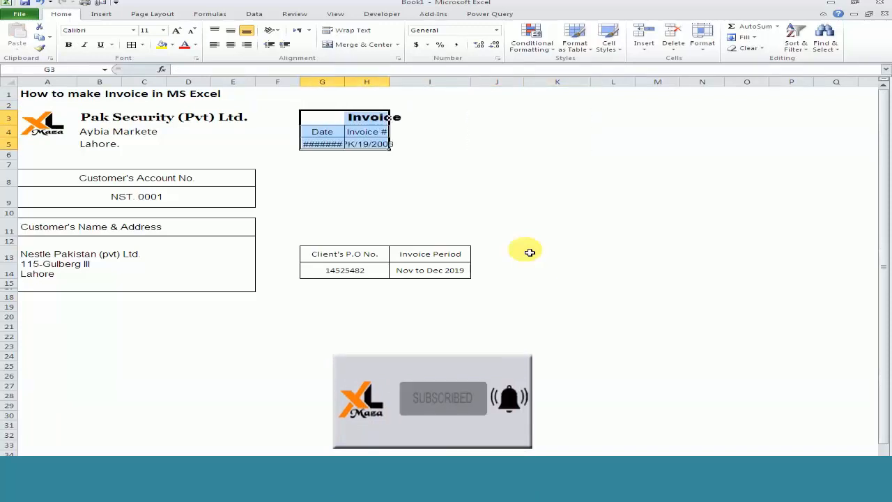
Step: Widen columns G and H so the moved invoice date, number and title fit their cells
click(402, 81)
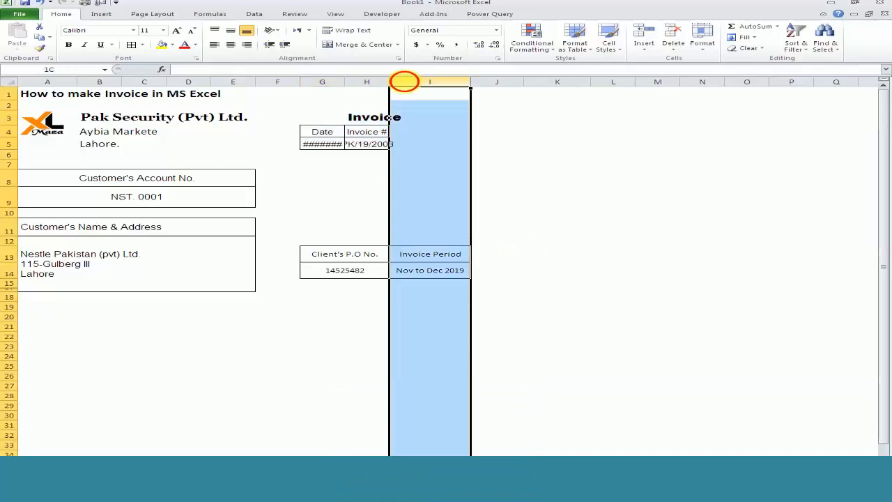
click(376, 117)
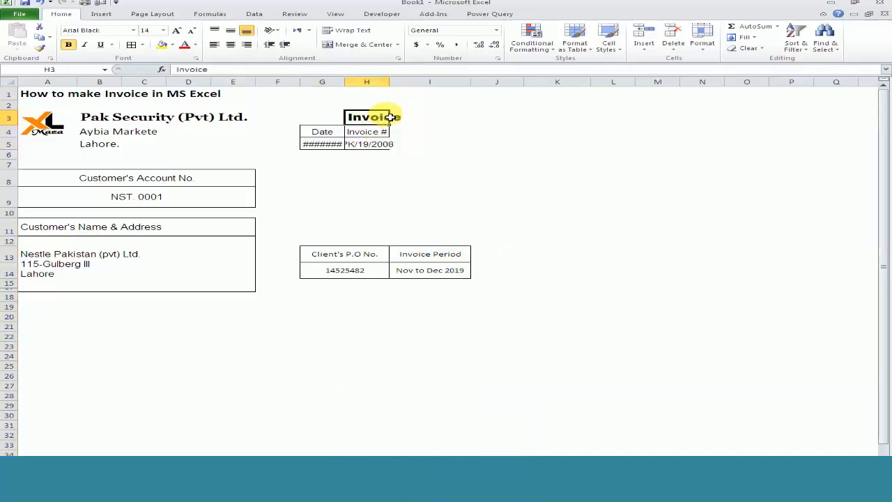
click(399, 82)
click(382, 118)
double_click(397, 87)
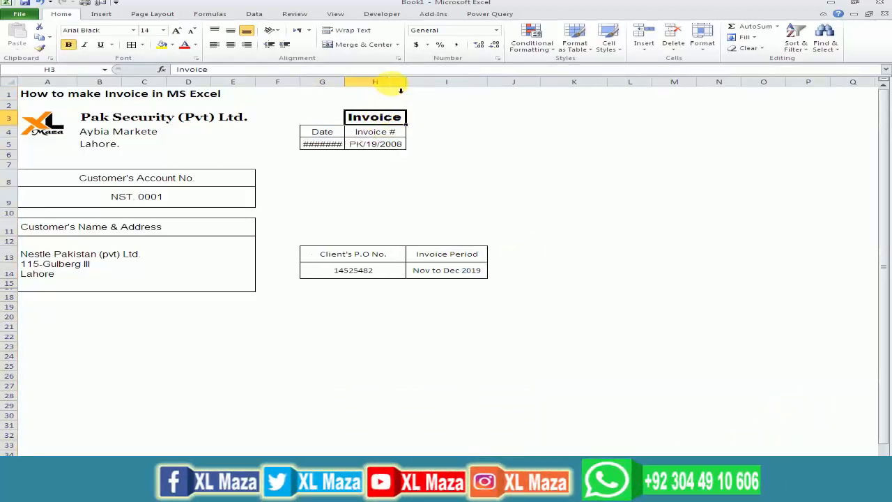
click(376, 133)
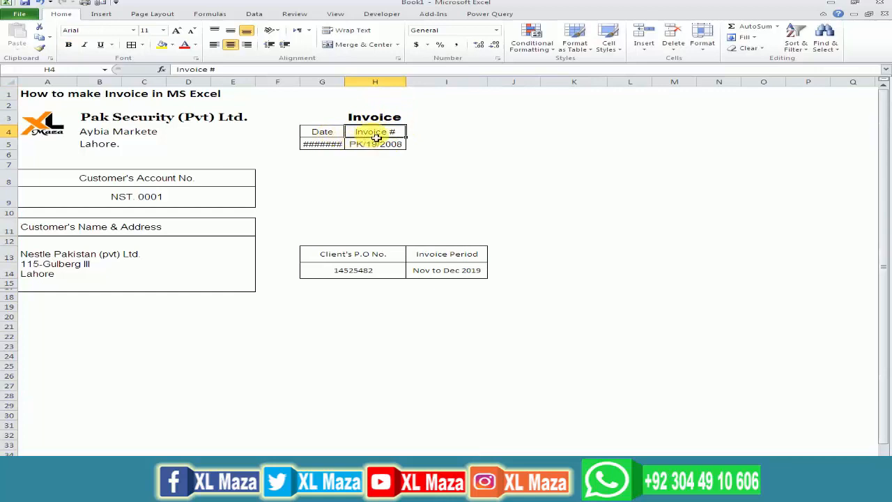
drag(352, 84, 380, 82)
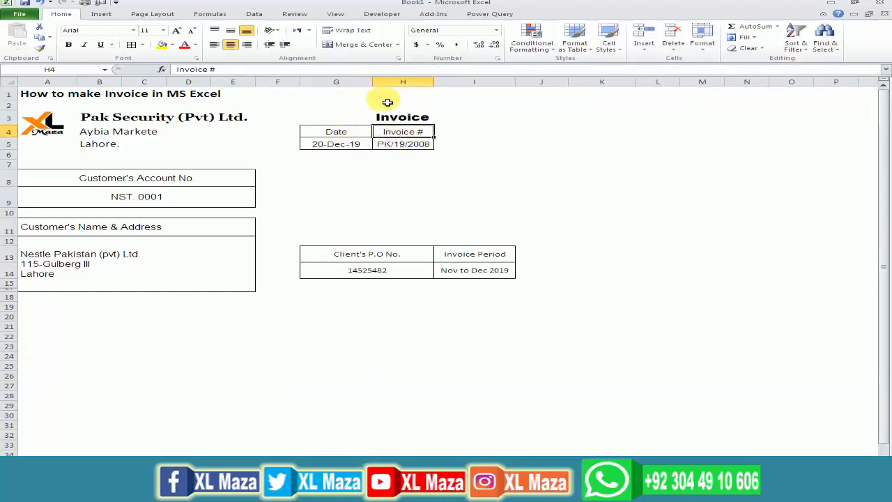
drag(440, 85, 451, 84)
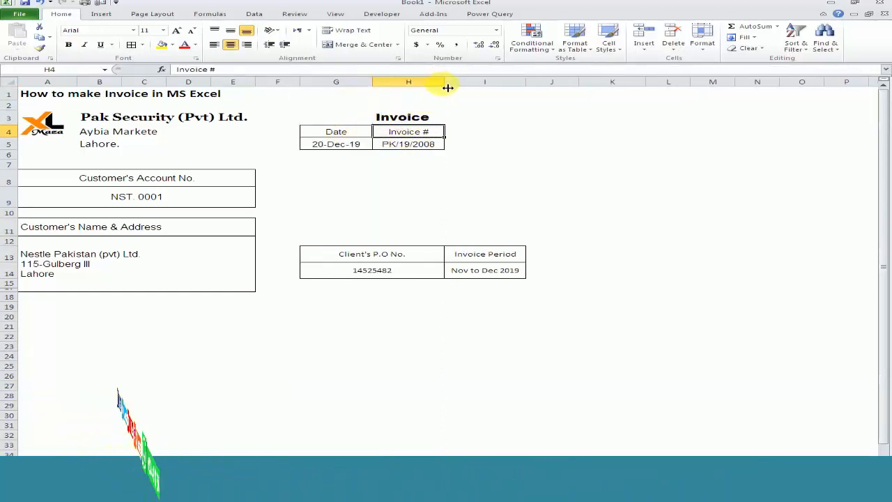
Step: Move the date and invoice number block from G4:H5 one column over to H4:I5
key(Right)
key(Left)
key(Left)
key(shift+Down)
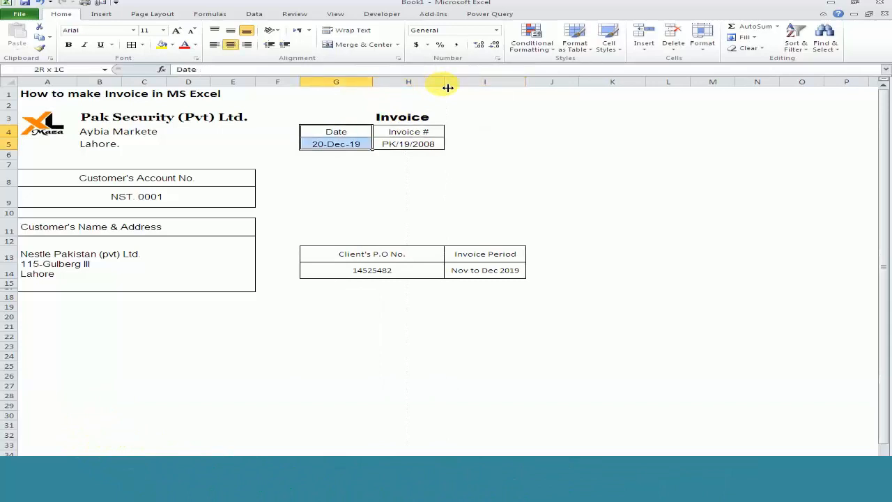
key(shift+Right)
key(ctrl+c)
key(Right)
key(ctrl+v)
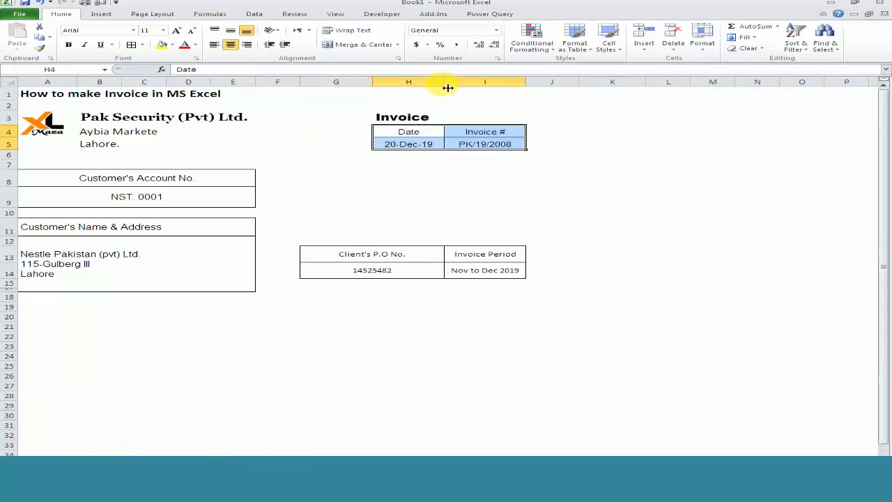
click(464, 134)
key(Left)
key(Left)
key(Down)
key(Down)
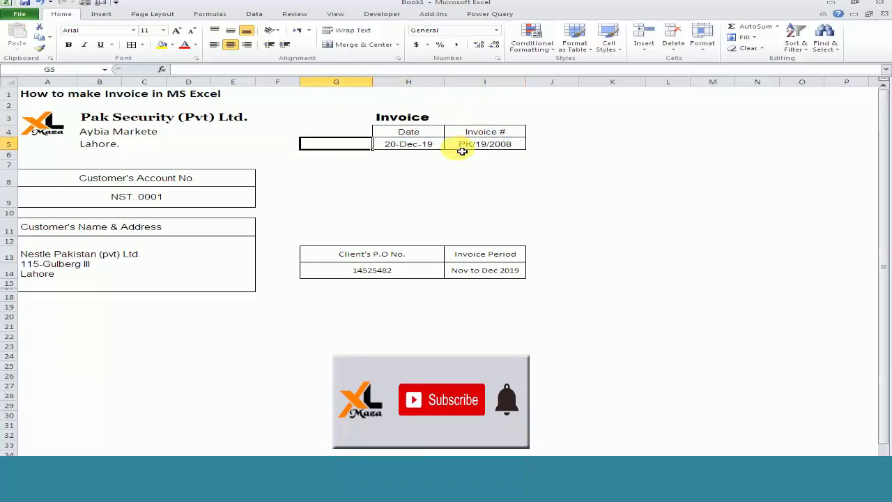
key(Down)
key(Down)
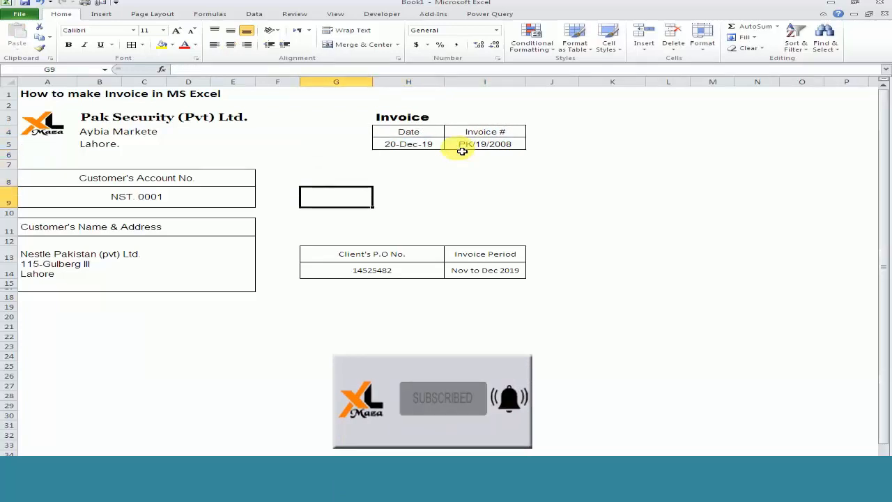
Step: Try to move the P.O. number and invoice period block G13:I14 one row down, starting at G14
scroll(462, 174, down, 3)
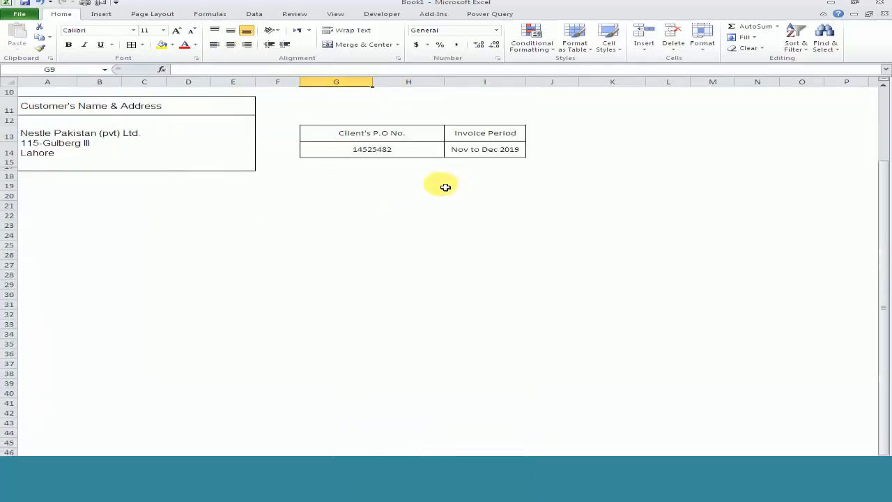
drag(339, 137, 458, 156)
key(ctrl+x)
key(Down)
key(ctrl+v)
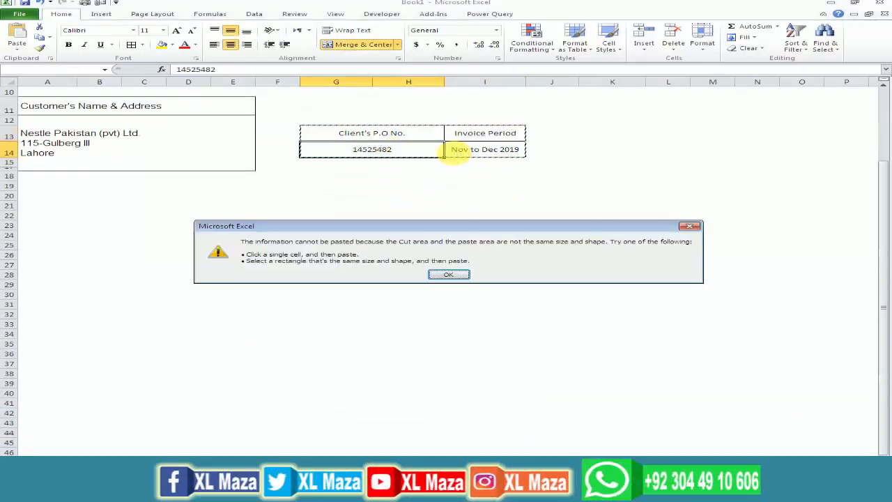
key(Return)
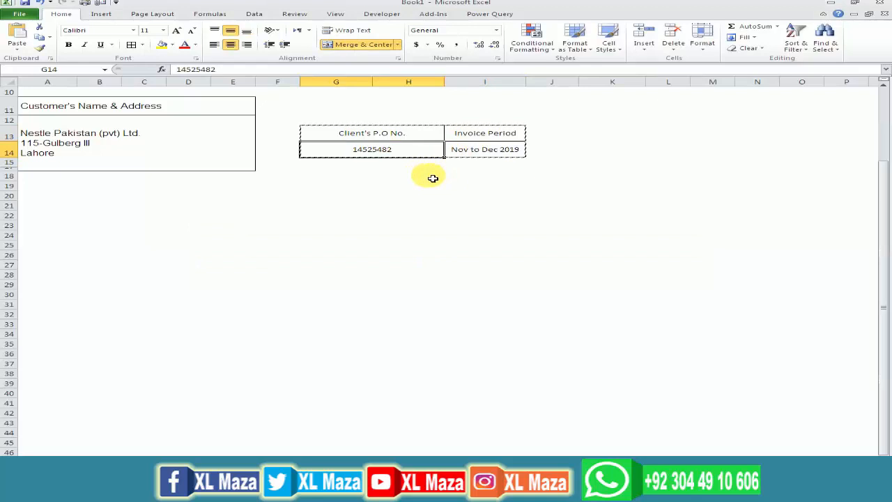
key(Escape)
Step: Unmerge the customer's name and address cell that starts at A12
key(Down)
key(Down)
key(Down)
key(Up)
key(Left)
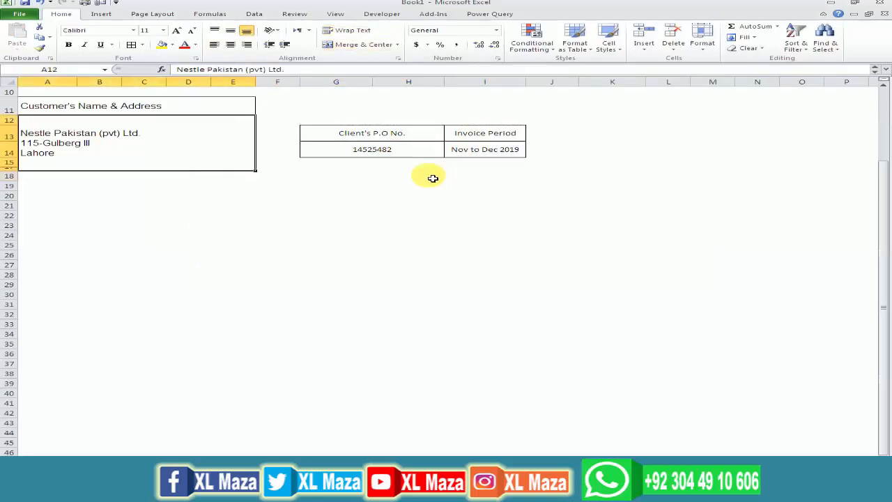
click(353, 46)
key(Right)
key(Right)
key(Right)
key(Right)
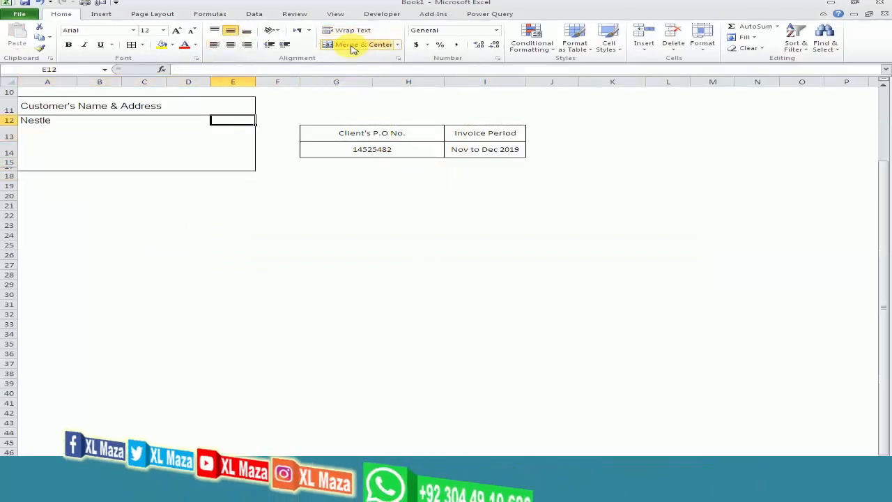
Step: Merge and center the customer's name and address across A12:E14
key(Left)
key(Left)
key(Left)
key(Left)
key(shift+Down)
key(shift+Down)
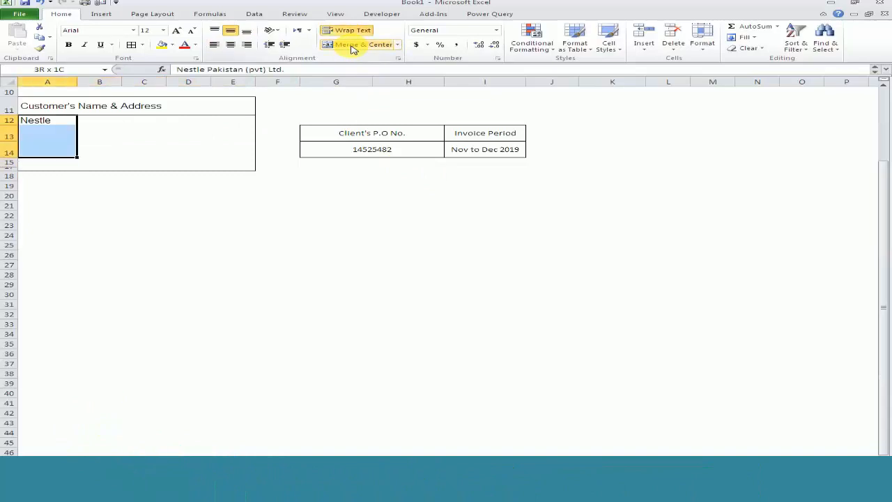
key(shift+Right)
key(shift+Right)
key(shift+Right)
key(shift+Right)
click(353, 46)
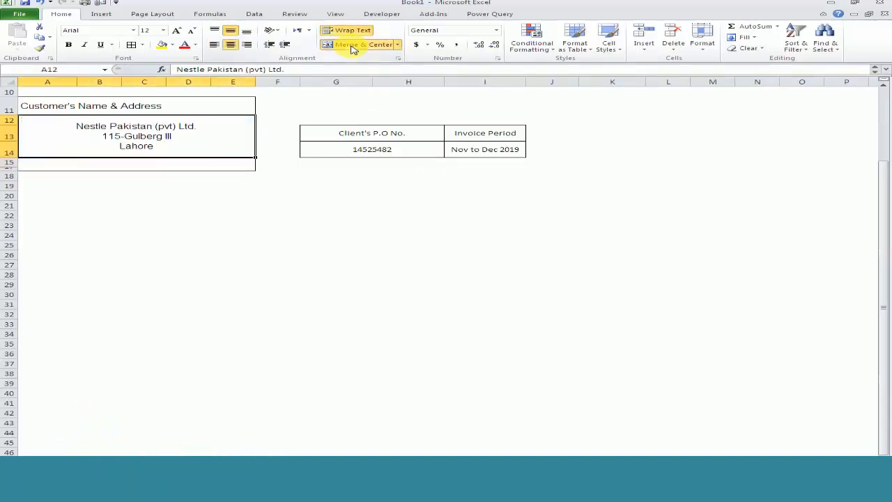
Step: Apply a border to the merged customer name and address cell A12:E14
click(177, 164)
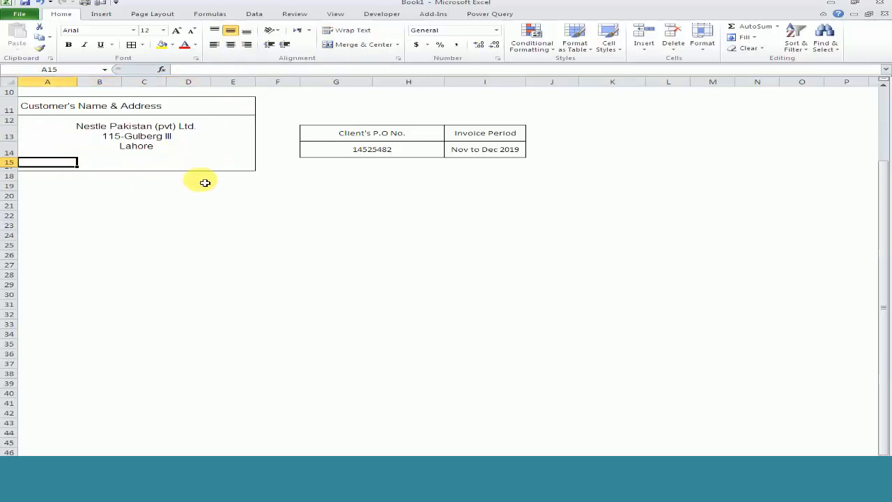
key(Up)
key(Up)
key(Down)
key(alt+h)
key(b)
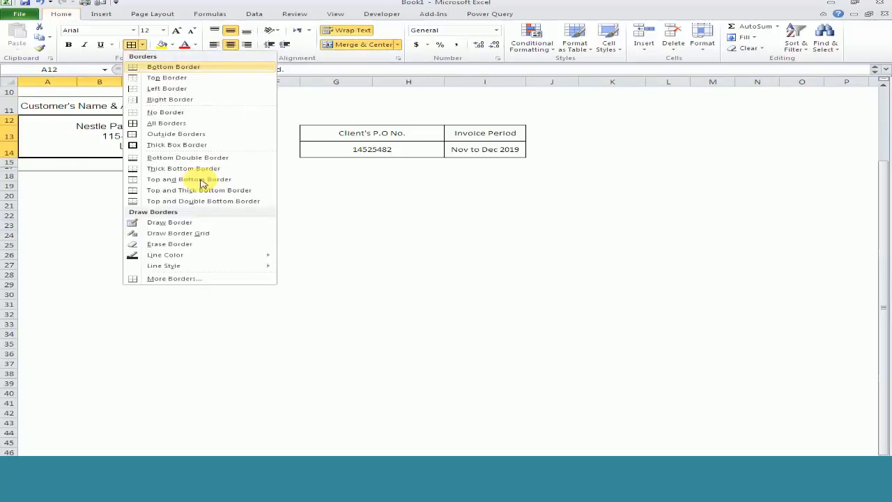